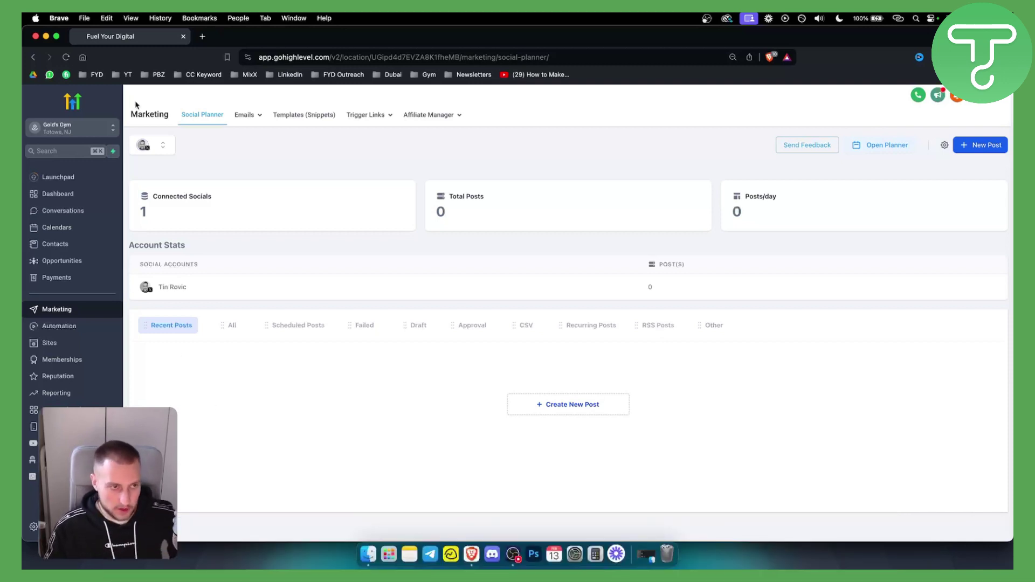
Step: Create a new blank email template in the Design Editor from Marketing > Emails > Templates
{"action": "left_click", "coordinate": [74, 127]}
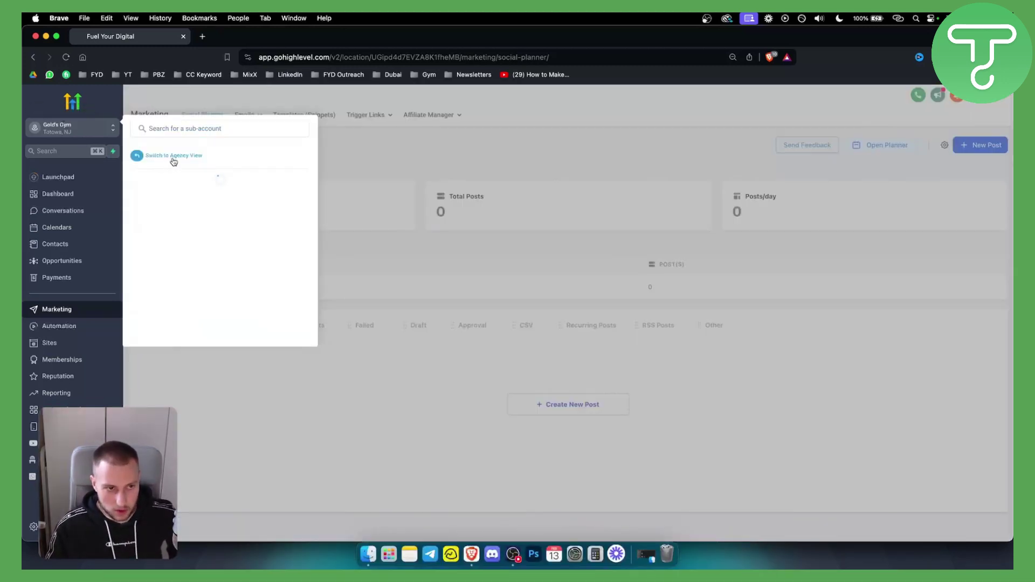
{"action": "left_click", "coordinate": [325, 431]}
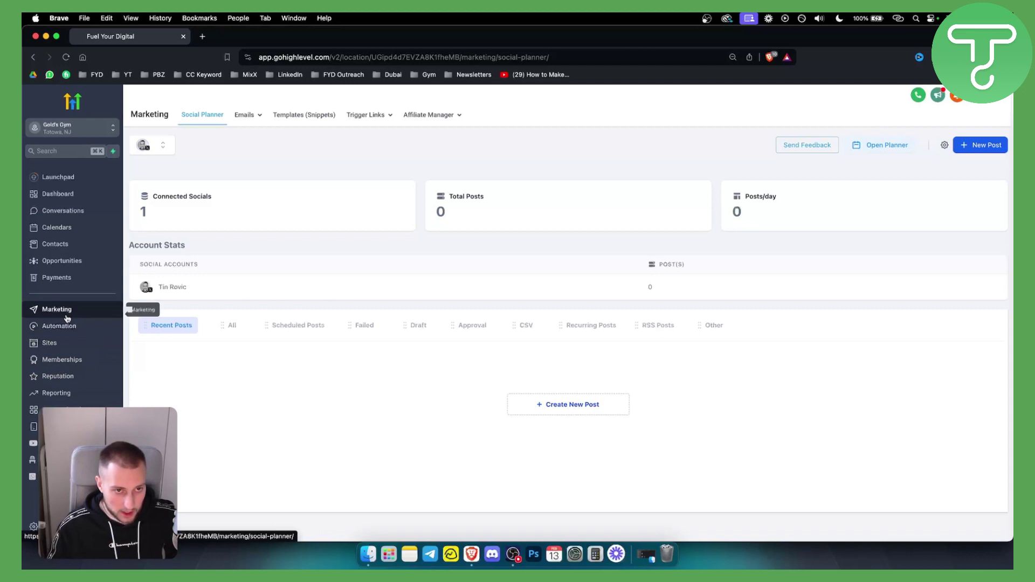
{"action": "left_click", "coordinate": [246, 115]}
{"action": "left_click", "coordinate": [245, 154]}
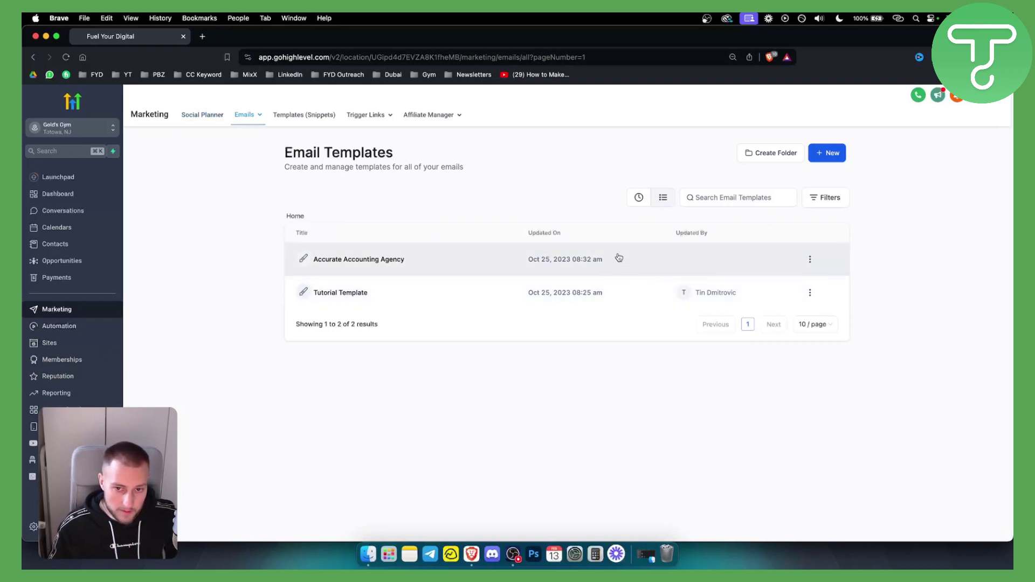
{"action": "left_click", "coordinate": [832, 156]}
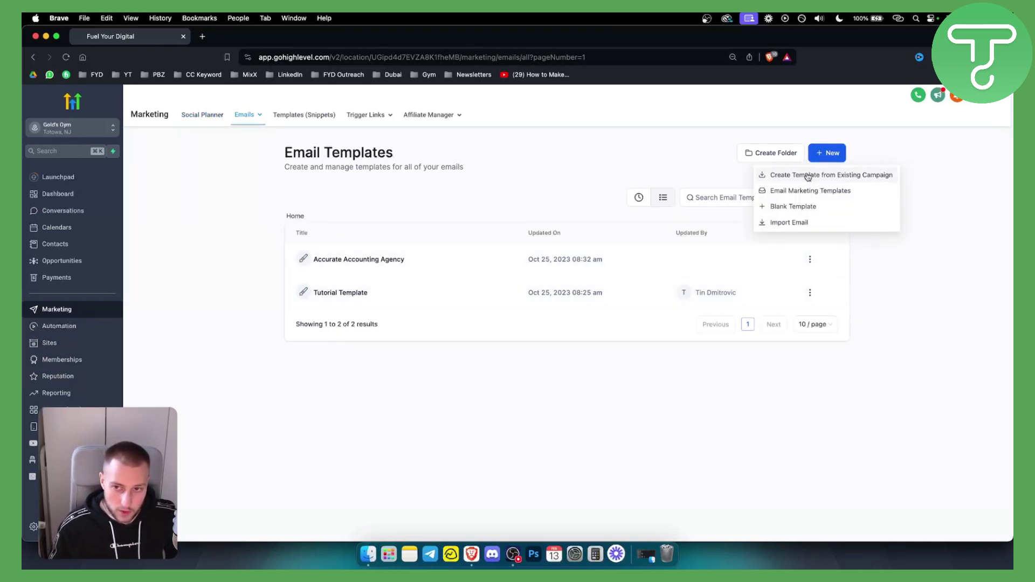
{"action": "left_click", "coordinate": [796, 209]}
{"action": "left_click", "coordinate": [375, 385]}
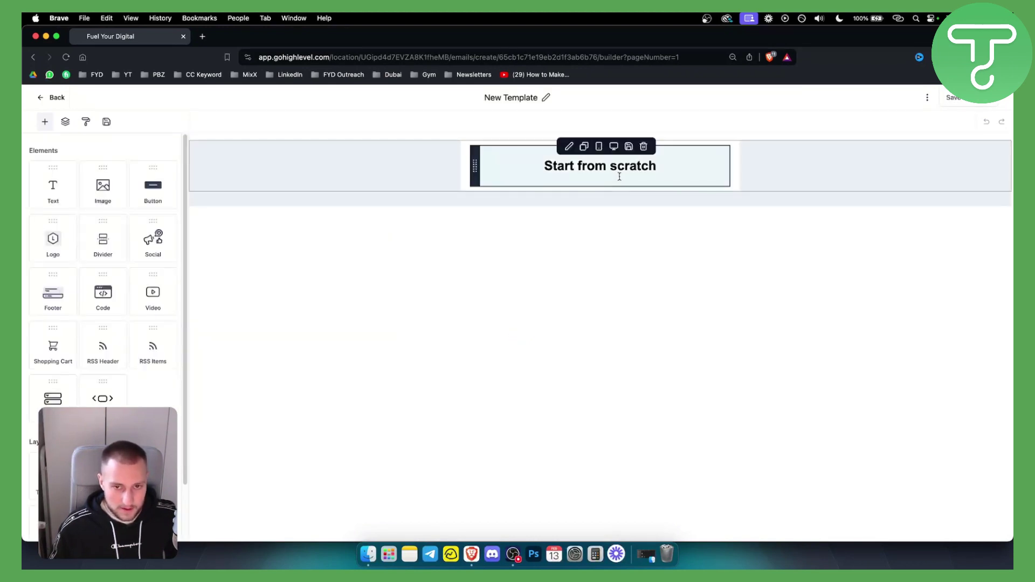
Step: Replace the Start from scratch block with an image block showing banner.png from the media library
{"action": "left_click", "coordinate": [649, 158]}
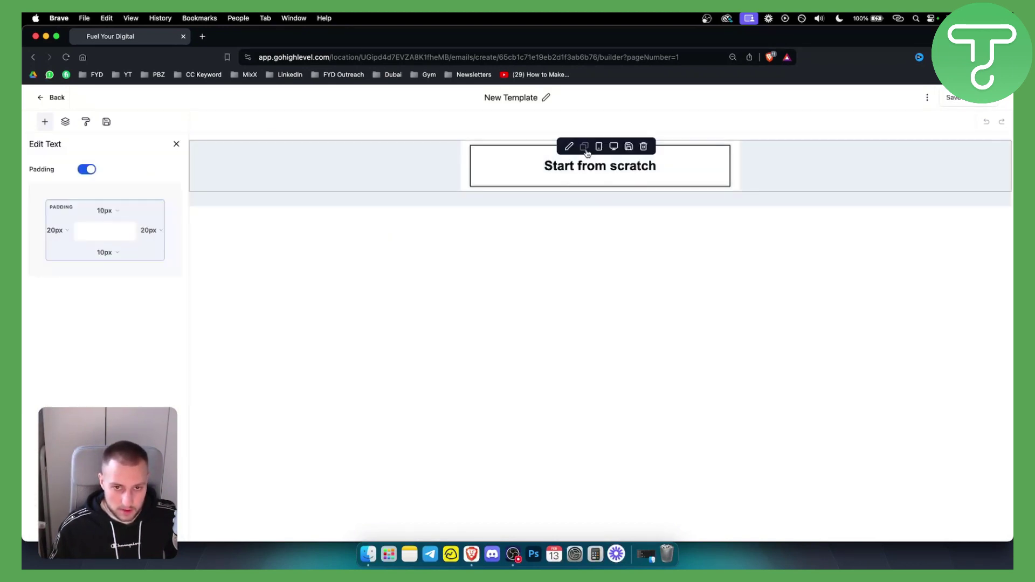
{"action": "left_click", "coordinate": [642, 147]}
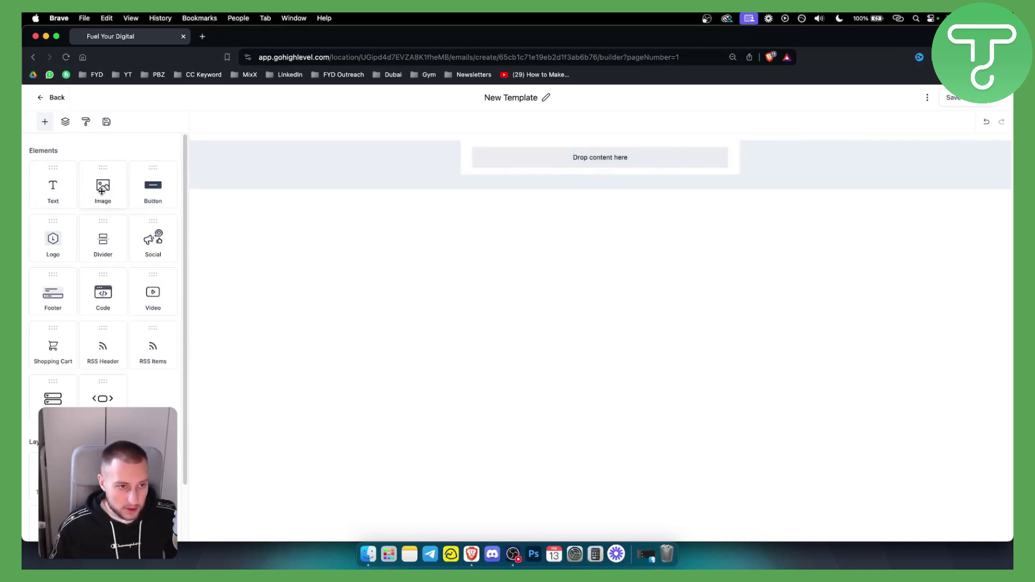
{"action": "left_click_drag", "start_coordinate": [100, 190], "coordinate": [596, 162]}
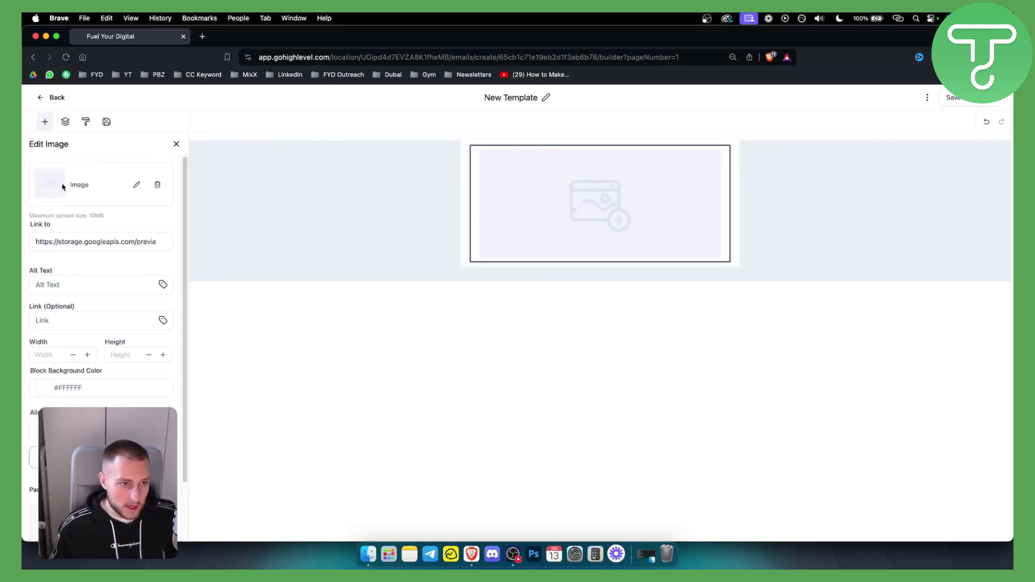
{"action": "left_click", "coordinate": [137, 185]}
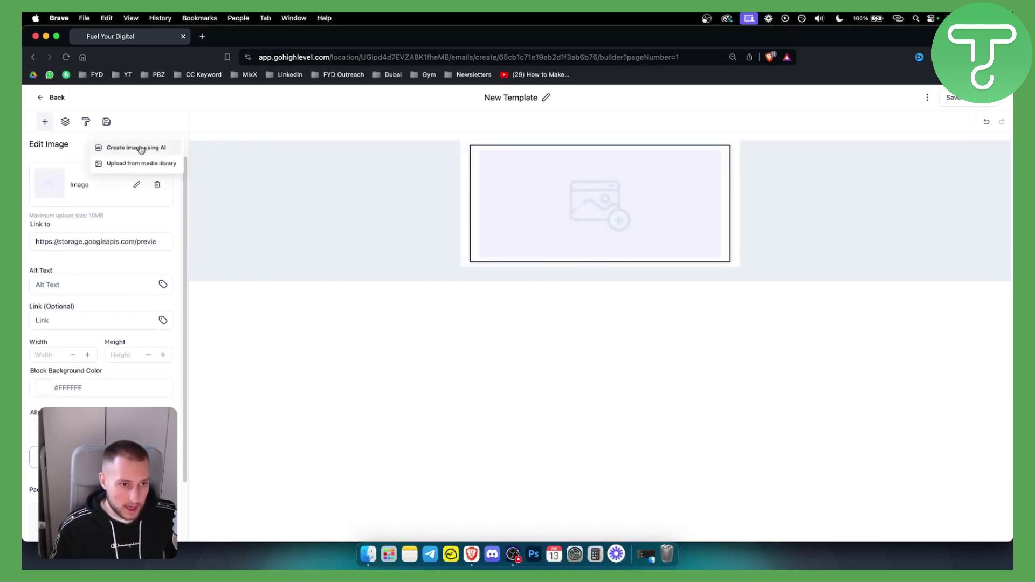
{"action": "left_click", "coordinate": [141, 163]}
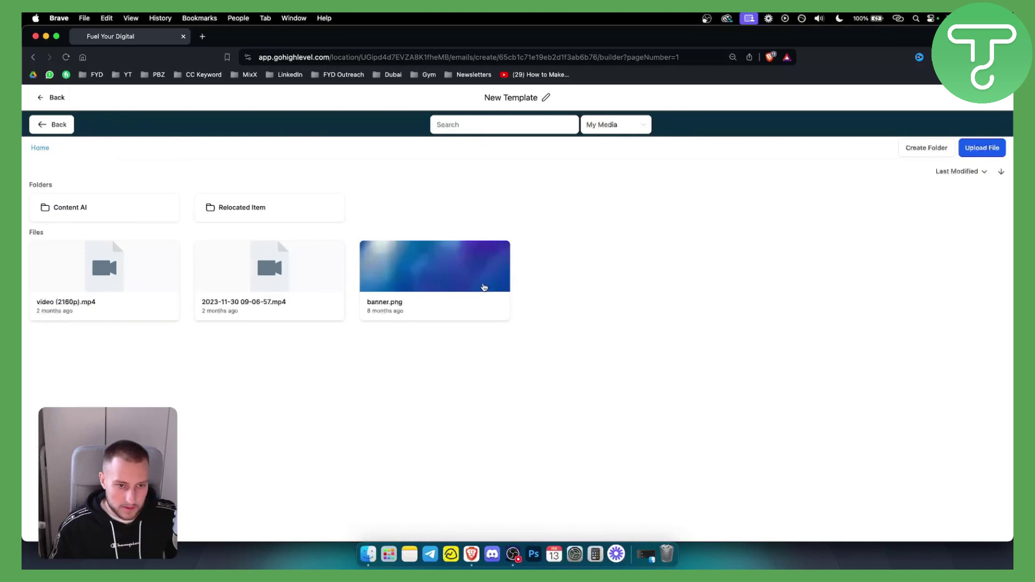
{"action": "left_click", "coordinate": [455, 287]}
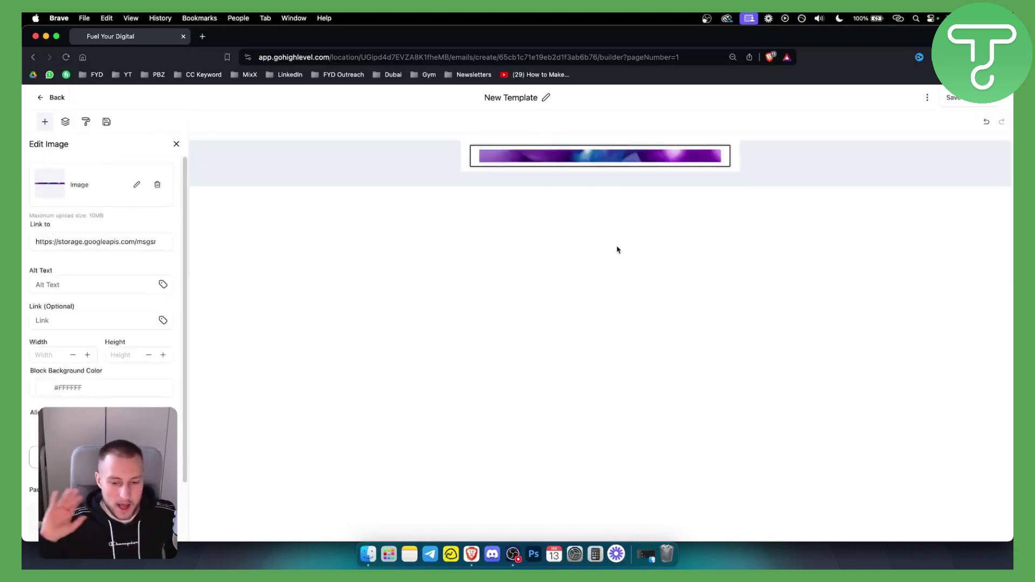
{"action": "left_click", "coordinate": [177, 144]}
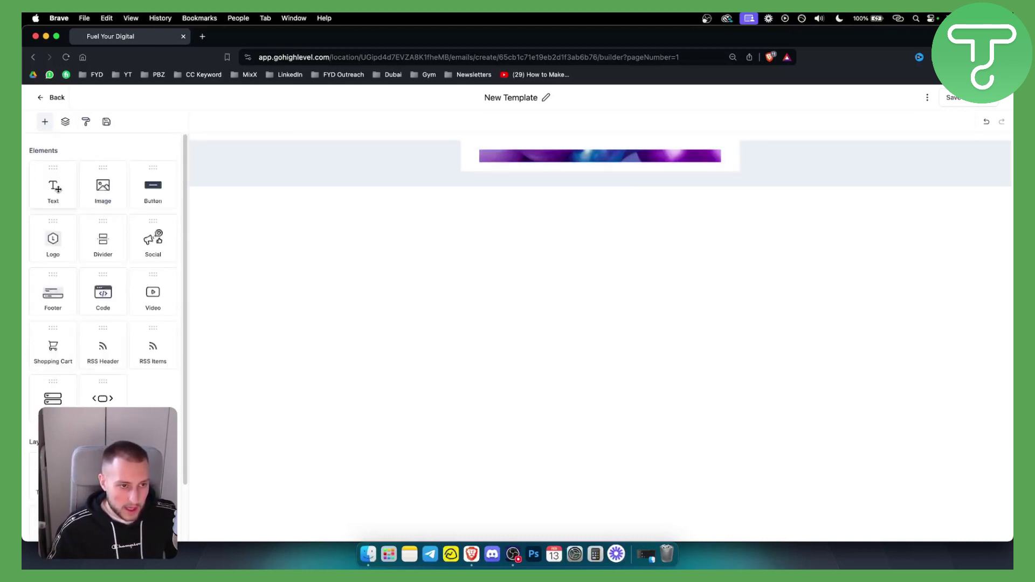
Step: Add a text block under the banner reading 'Thank you for subscribing to our email!' then 'Username:'
{"action": "left_click_drag", "start_coordinate": [56, 189], "coordinate": [591, 188]}
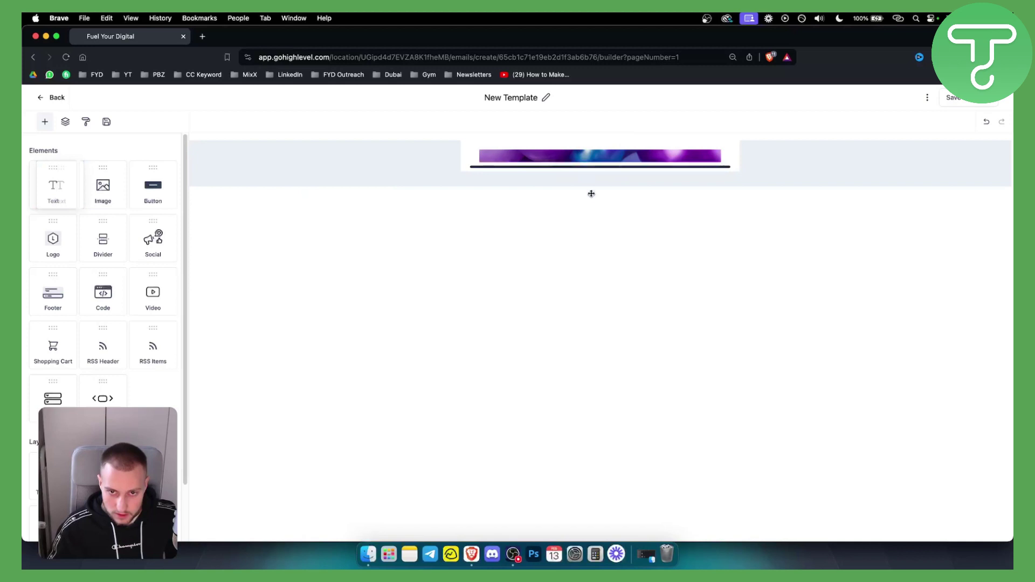
{"action": "left_click", "coordinate": [528, 186]}
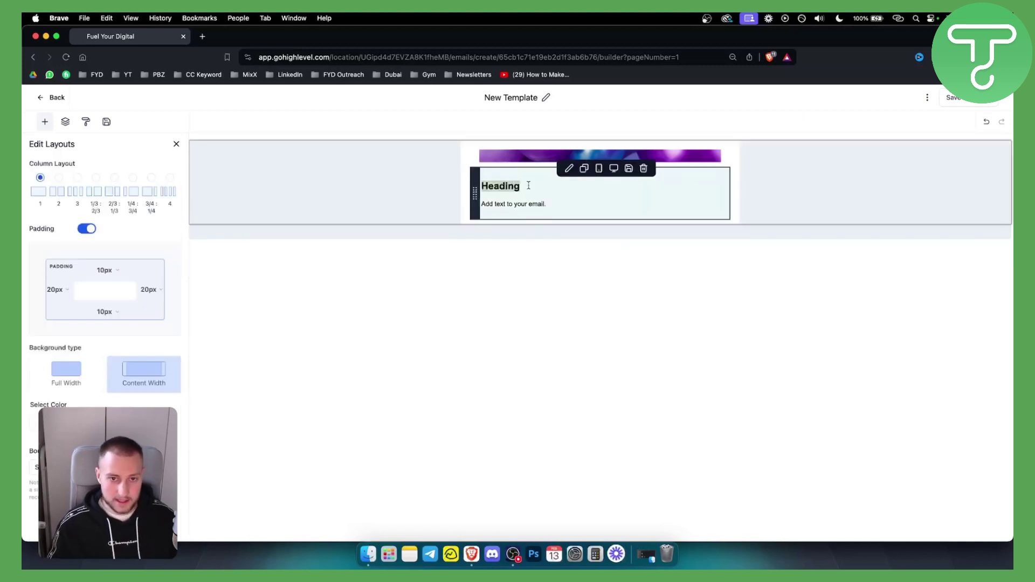
{"action": "type", "text": "Thank you fo"}
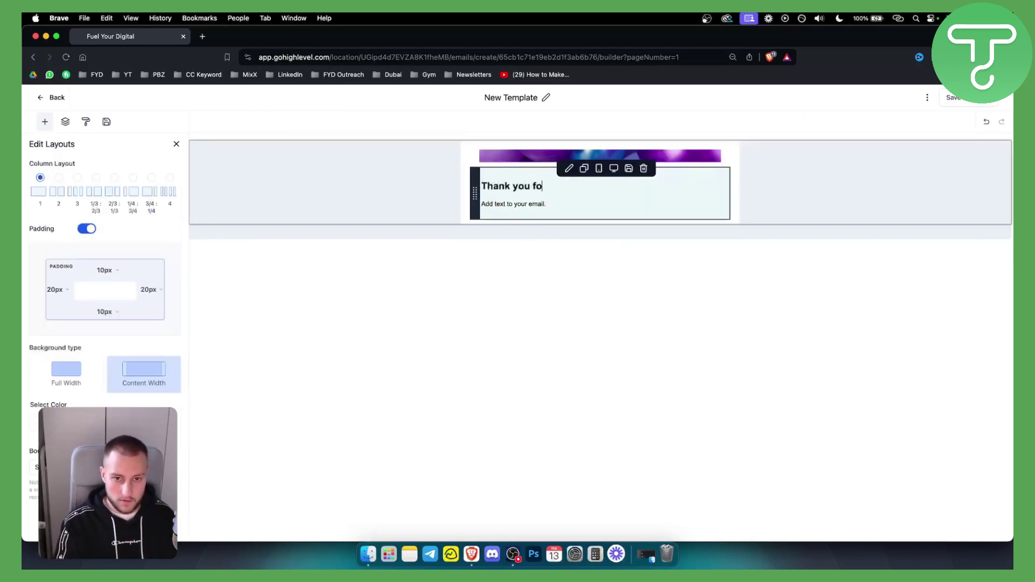
{"action": "type", "text": "r subscribing to our email!"}
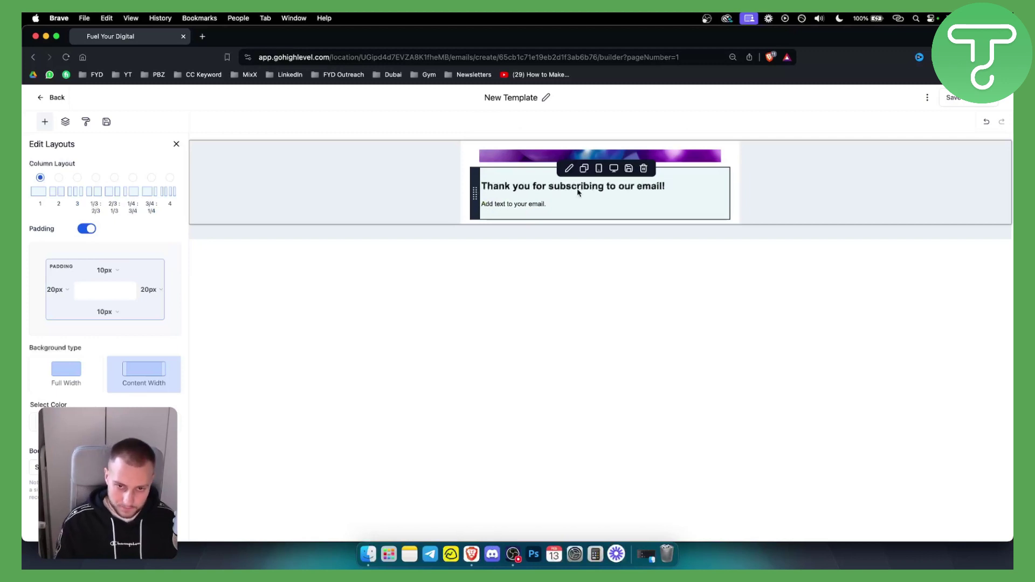
{"action": "triple_click", "coordinate": [526, 205]}
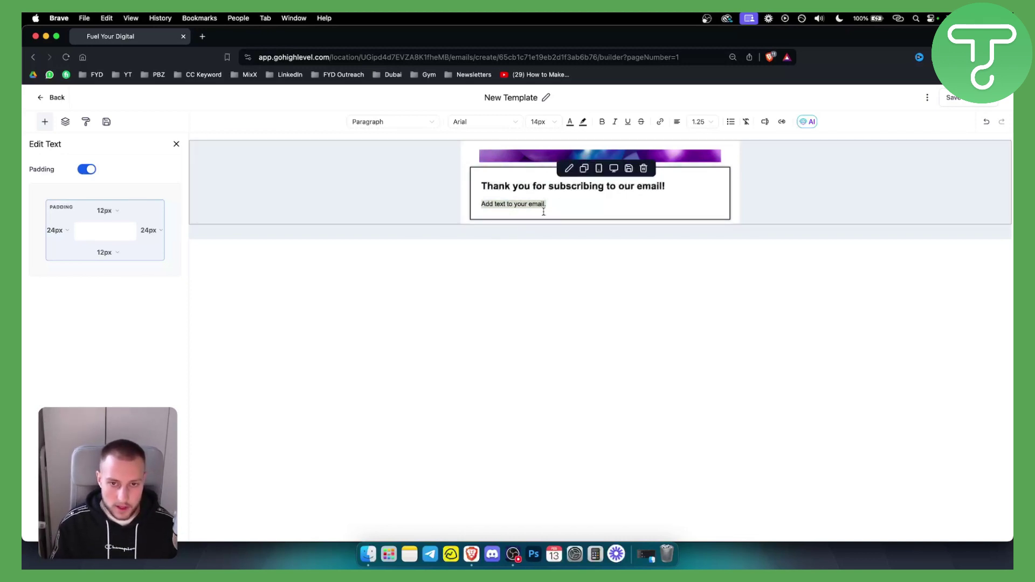
{"action": "left_click", "coordinate": [520, 206]}
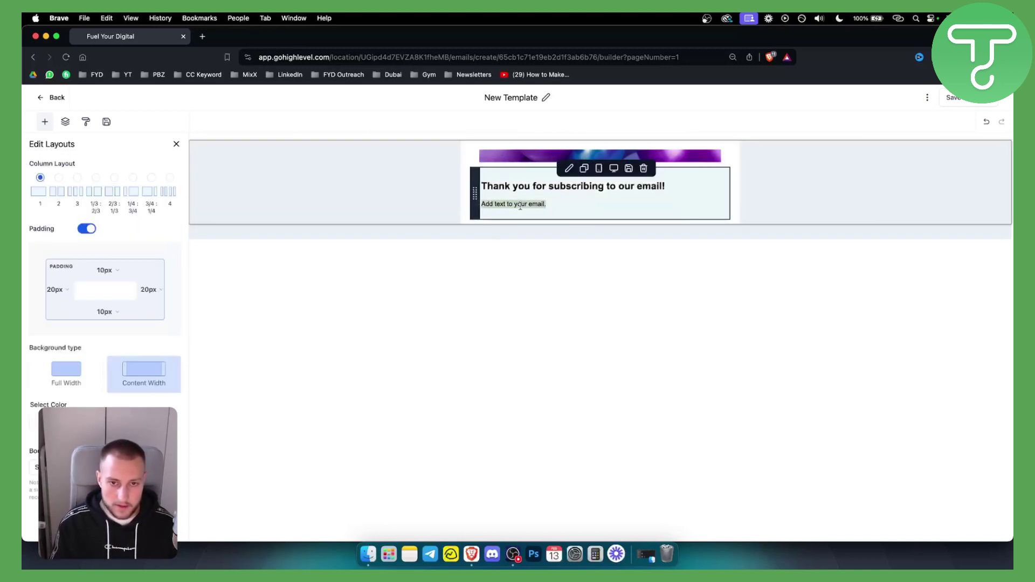
{"action": "left_click", "coordinate": [549, 202]}
{"action": "left_click_drag", "start_coordinate": [550, 203], "coordinate": [484, 205]}
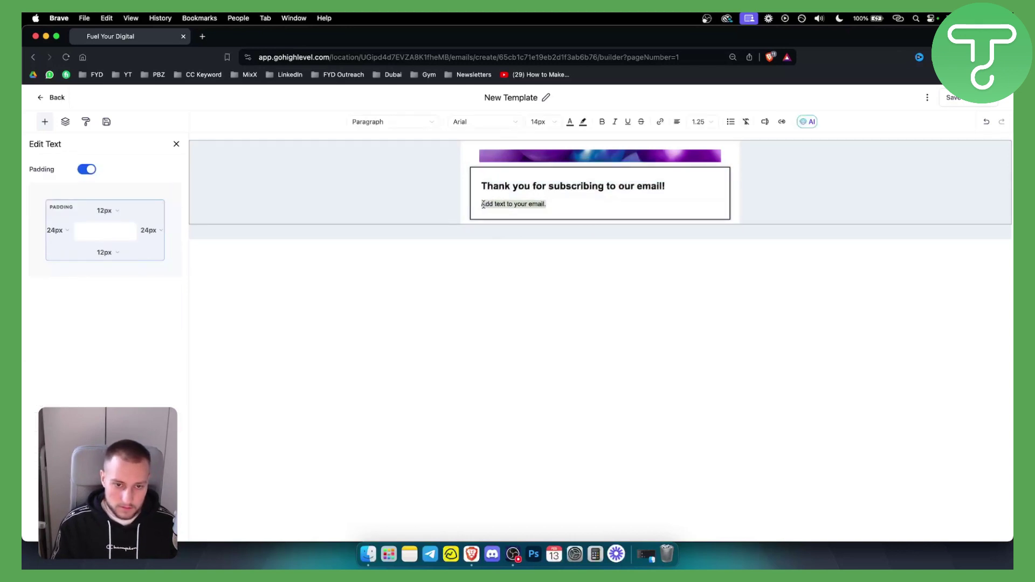
{"action": "type", "text": "Username:"}
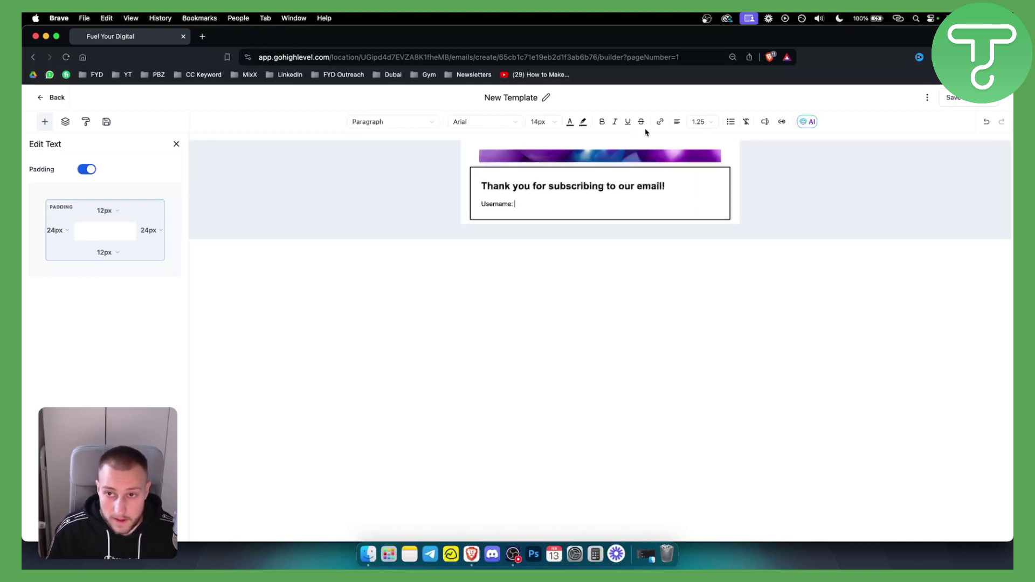
{"action": "left_click", "coordinate": [660, 122]}
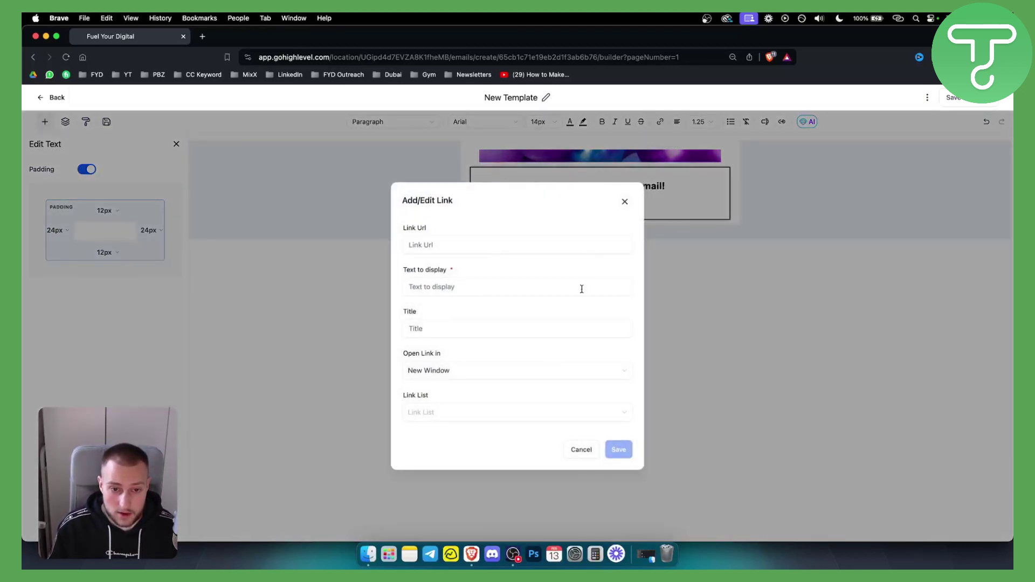
{"action": "left_click", "coordinate": [625, 201]}
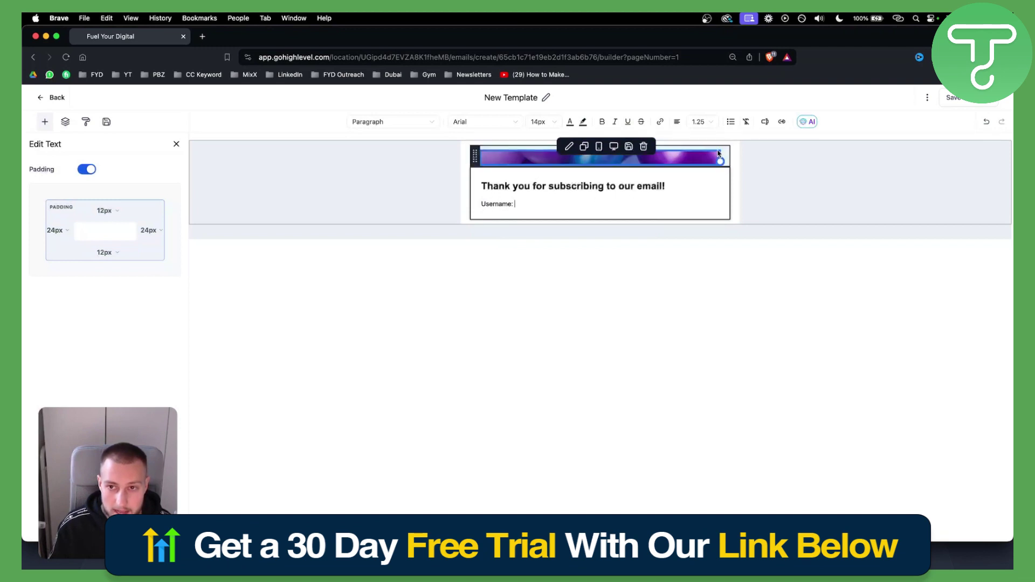
{"action": "left_click", "coordinate": [764, 122]}
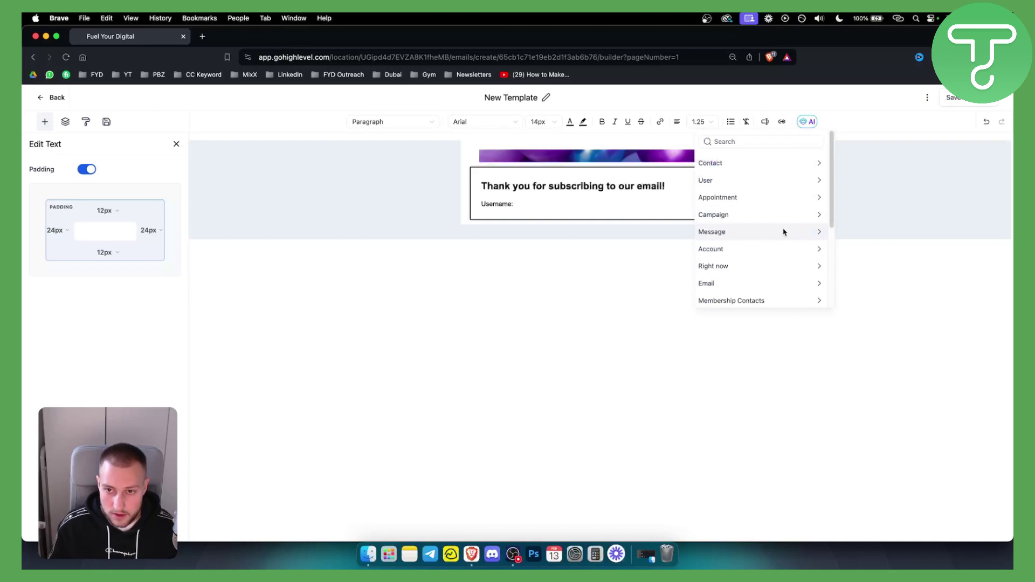
{"action": "left_click", "coordinate": [752, 302]}
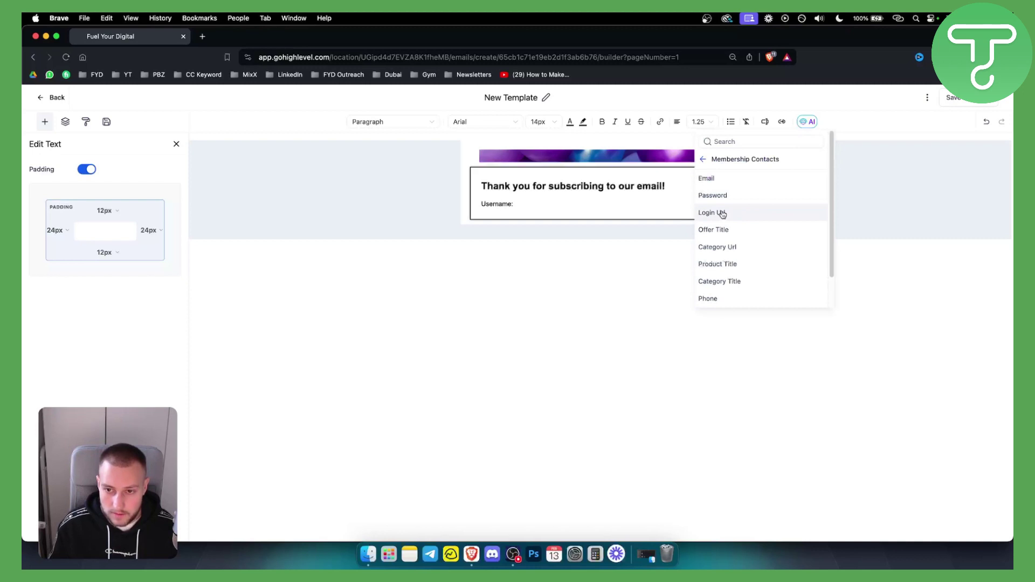
{"action": "scroll", "coordinate": [722, 213], "scroll_direction": "down", "scroll_amount": 2}
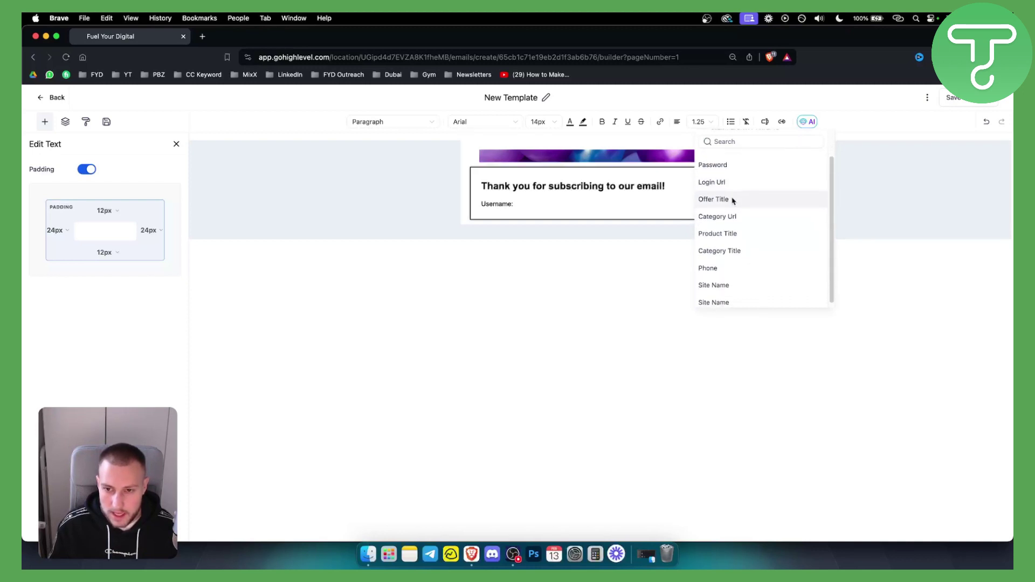
{"action": "scroll", "coordinate": [743, 257], "scroll_direction": "up", "scroll_amount": 2}
{"action": "left_click", "coordinate": [703, 162]}
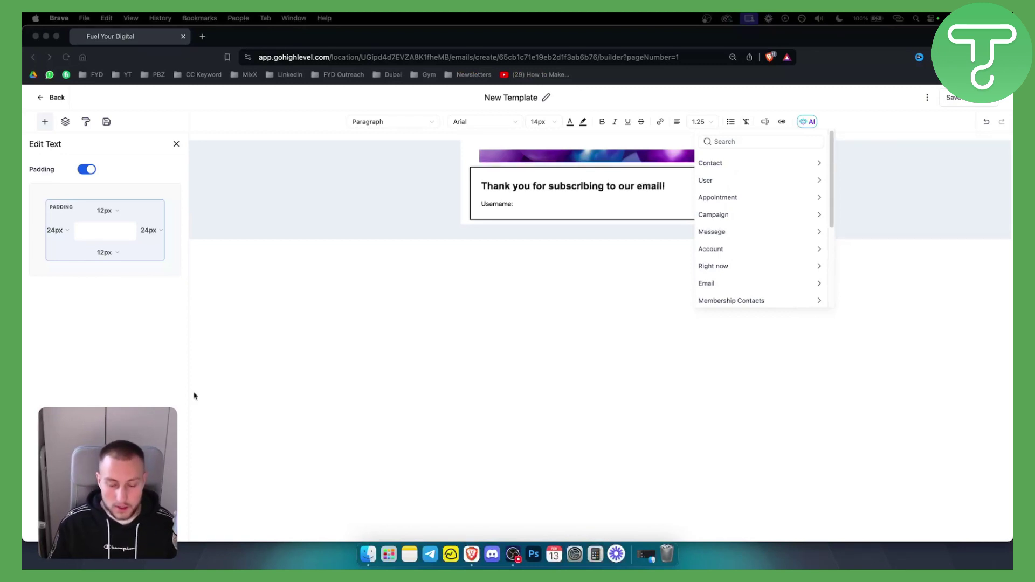
{"action": "left_click", "coordinate": [541, 203]}
Step: Insert the Membership Contacts email merge field after 'Username:'
{"action": "left_click", "coordinate": [781, 157]}
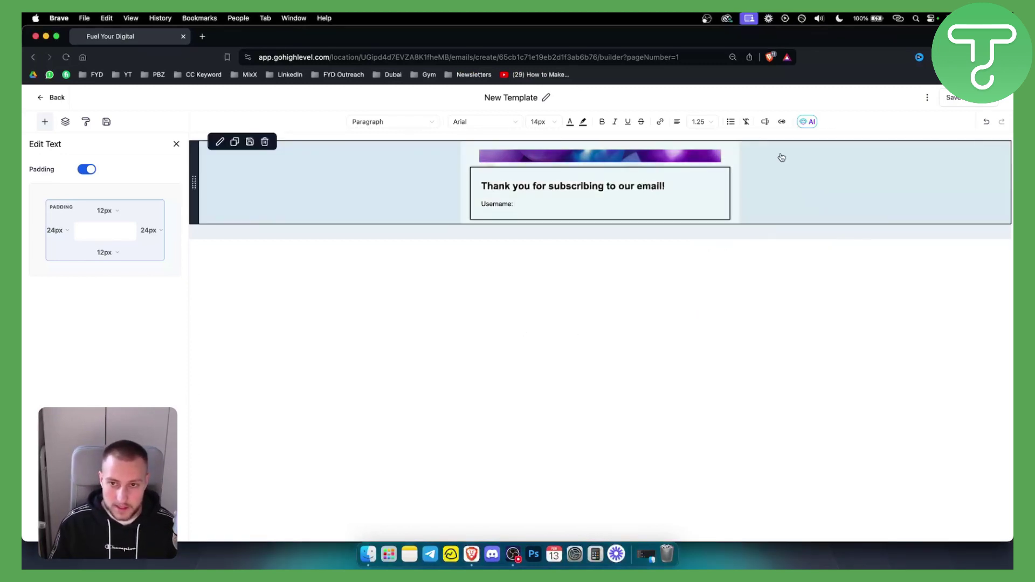
{"action": "left_click", "coordinate": [766, 122]}
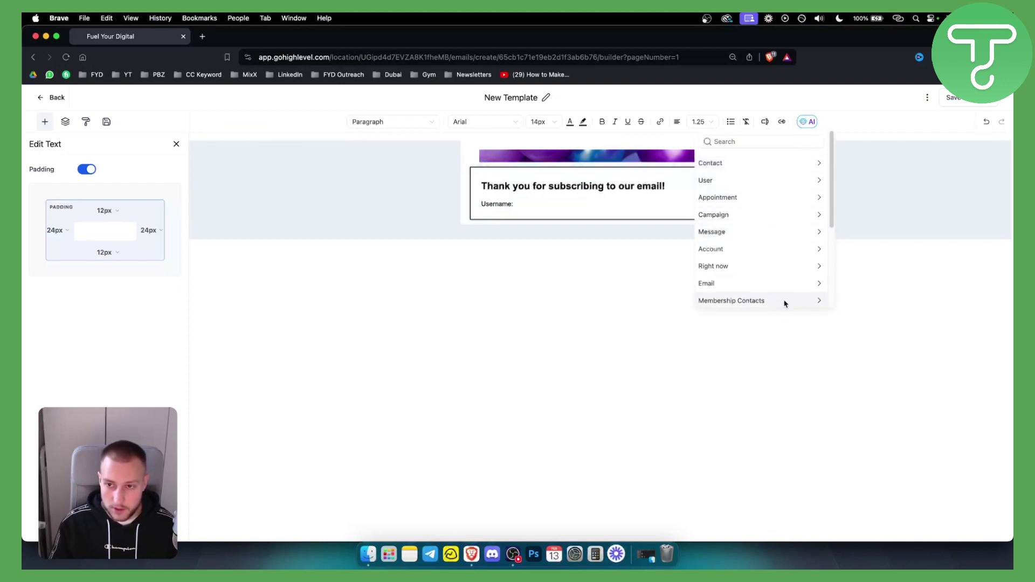
{"action": "left_click", "coordinate": [808, 302]}
{"action": "left_click", "coordinate": [748, 179]}
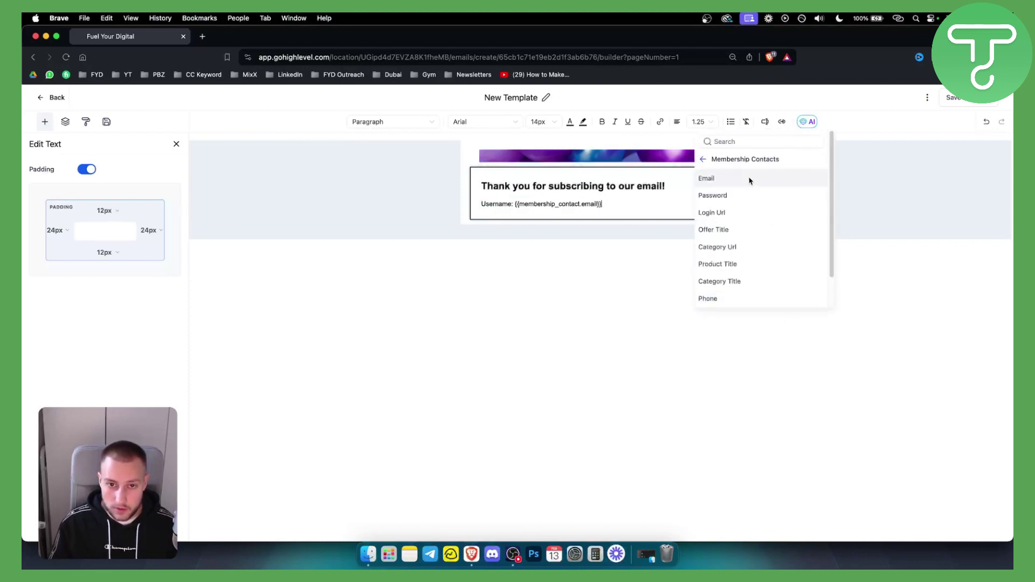
{"action": "left_click", "coordinate": [625, 204]}
Step: Add a 'Password:' line followed by the Membership Contacts password merge field
{"action": "key", "text": "Return"}
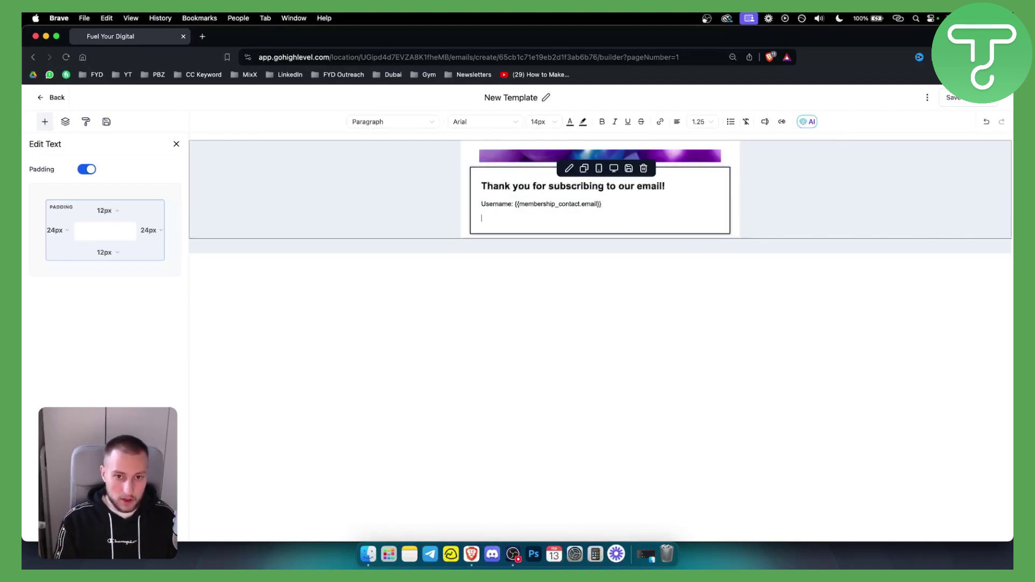
{"action": "type", "text": "Password:"}
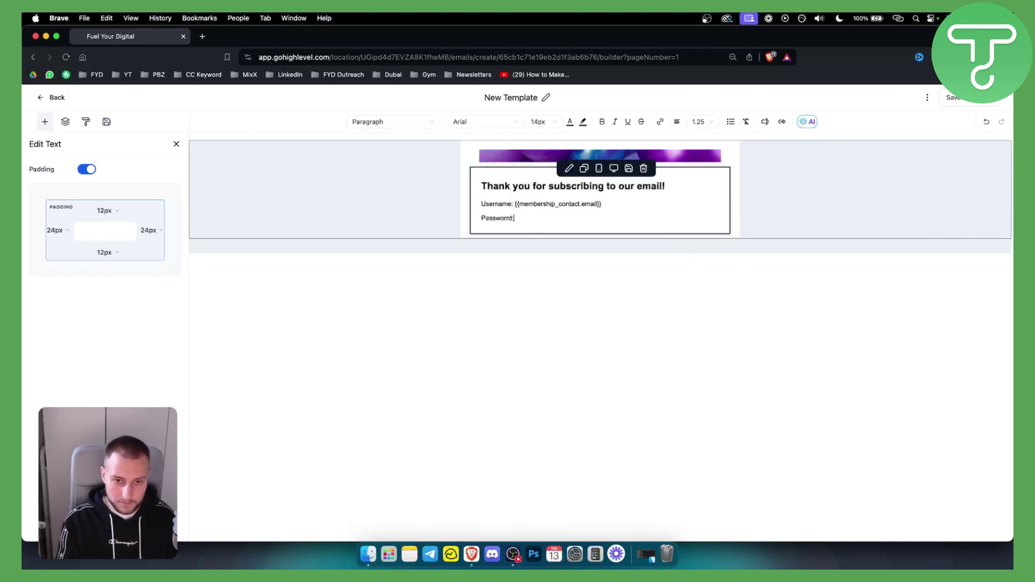
{"action": "left_click", "coordinate": [764, 121]}
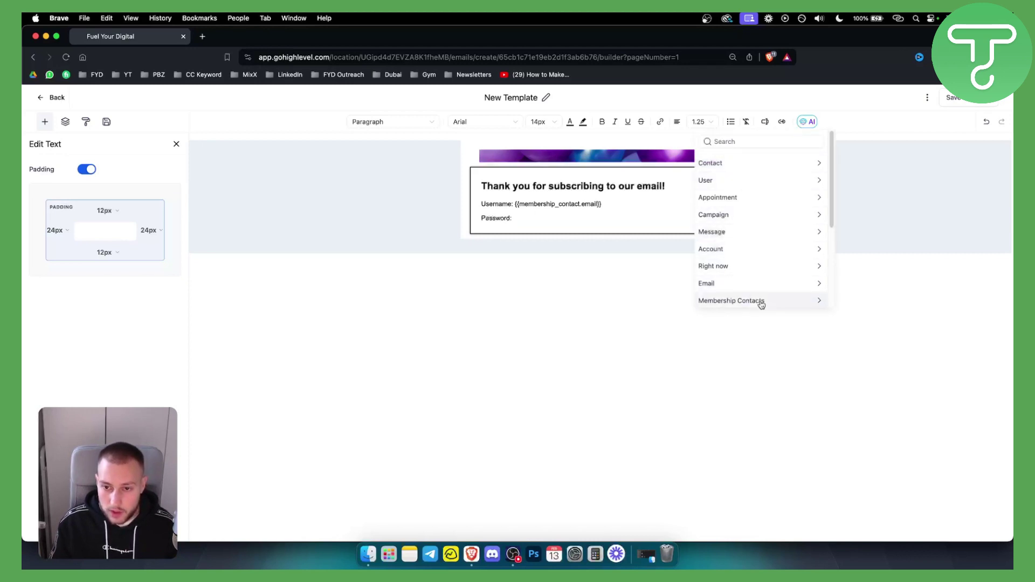
{"action": "left_click", "coordinate": [763, 302]}
{"action": "left_click", "coordinate": [756, 195]}
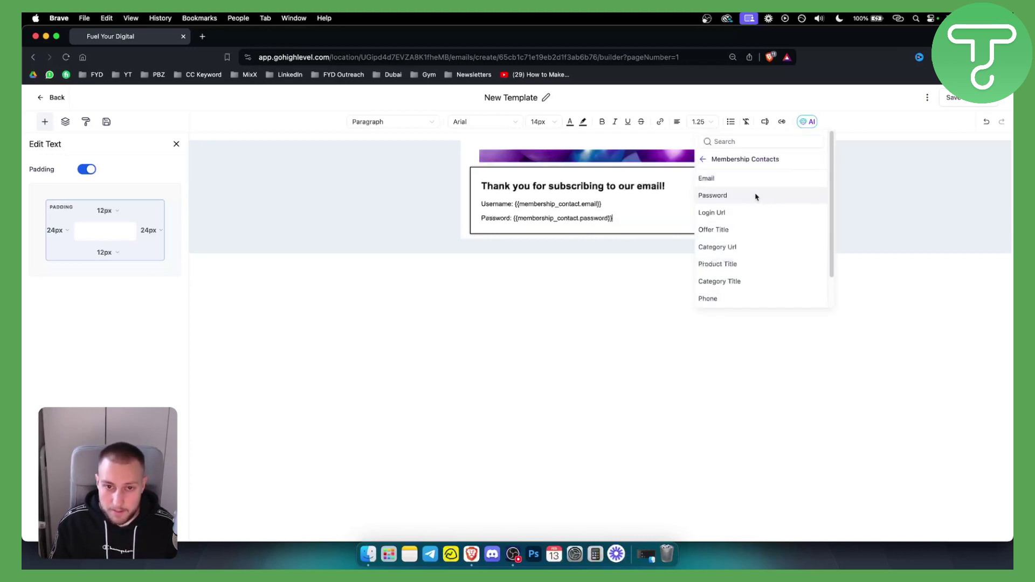
{"action": "left_click", "coordinate": [626, 223]}
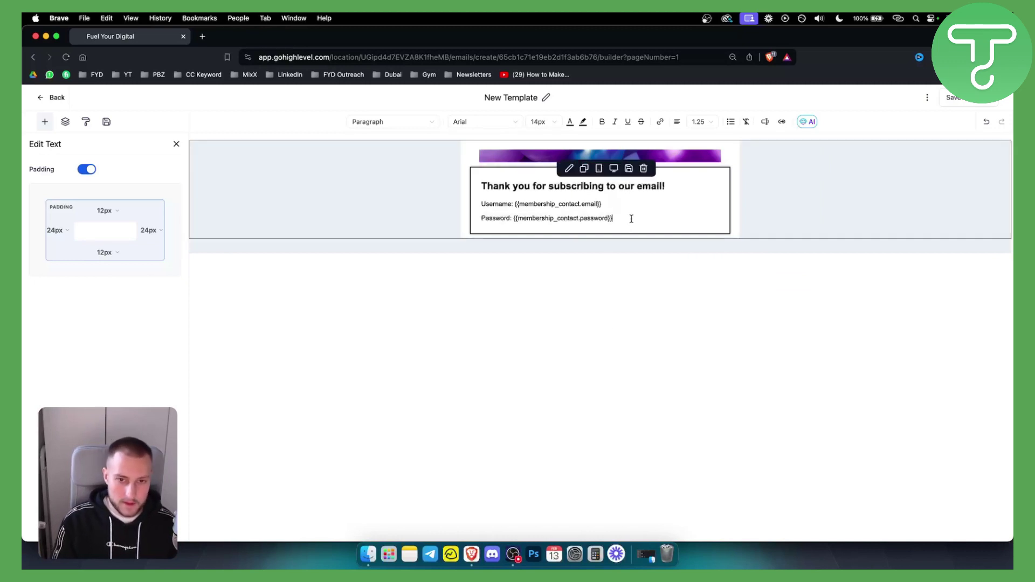
{"action": "key", "text": "Return"}
{"action": "key", "text": "Return"}
{"action": "key", "text": "BackSpace"}
{"action": "key", "text": "BackSpace"}
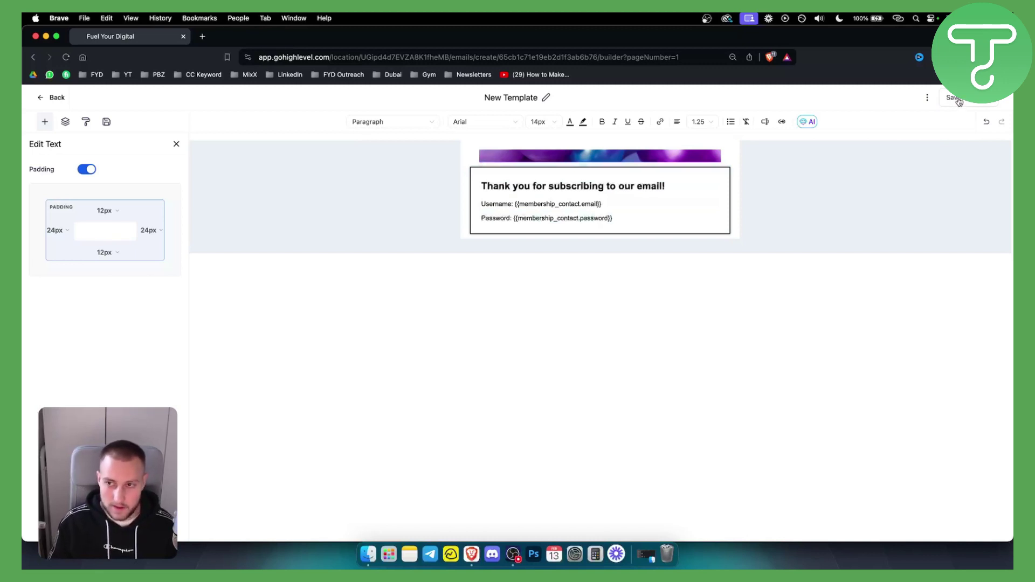
Step: Save the template, then reopen New Template from the Email Templates list
{"action": "left_click", "coordinate": [958, 101]}
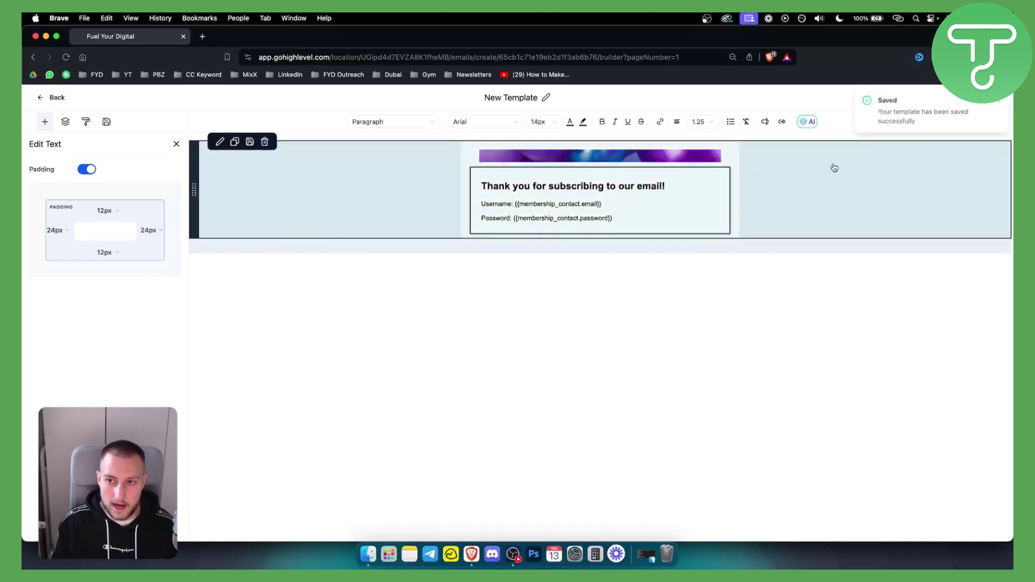
{"action": "left_click", "coordinate": [55, 100]}
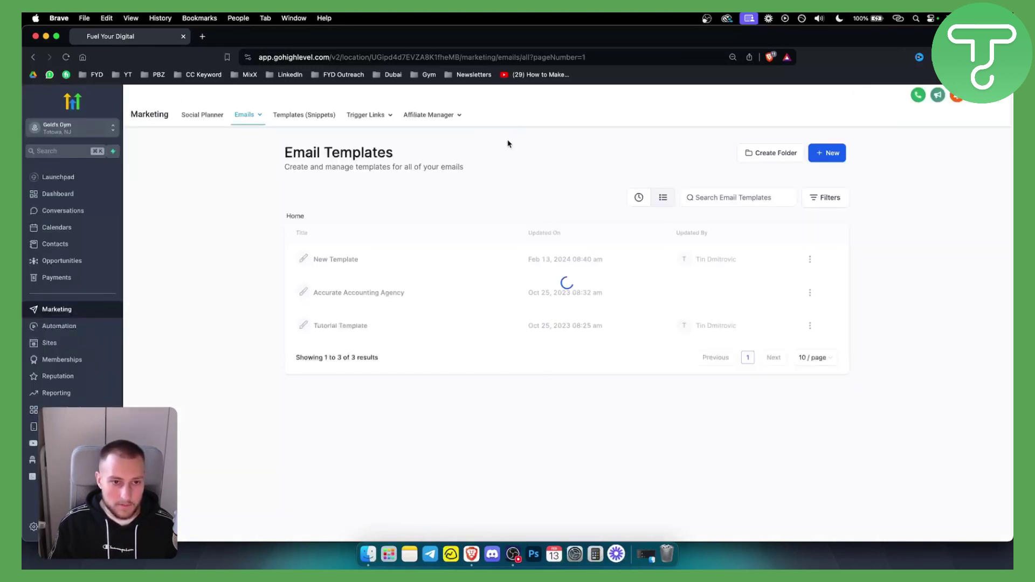
{"action": "left_click", "coordinate": [809, 259]}
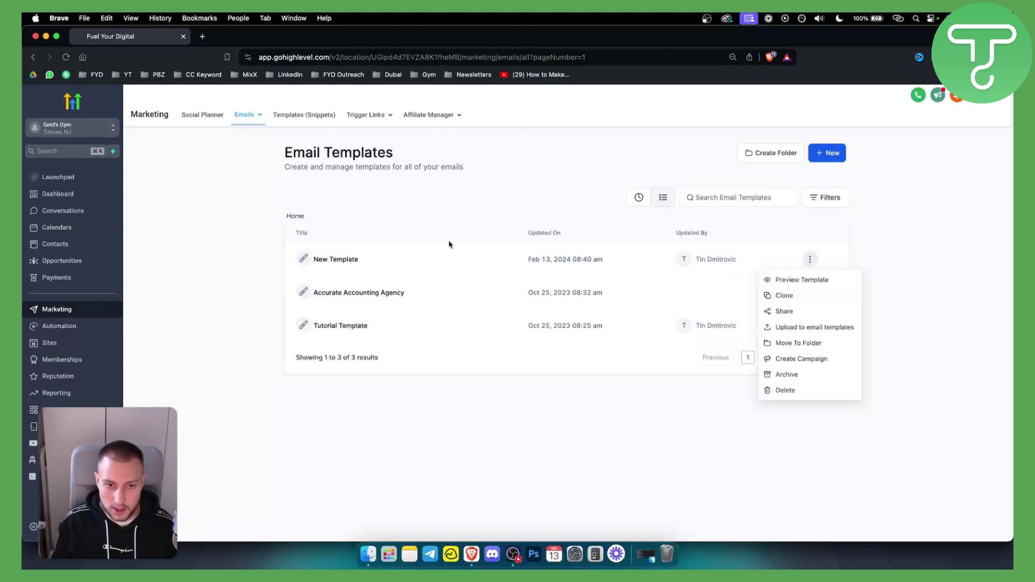
{"action": "left_click", "coordinate": [357, 261]}
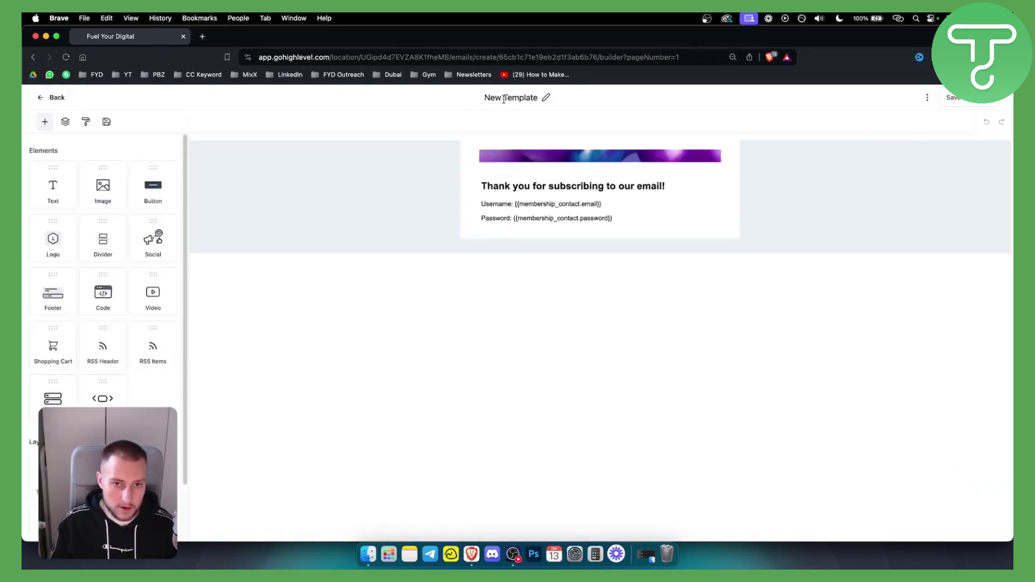
Step: Retitle the template 'Default Sign Up Template Changed' and go back to the templates list
{"action": "triple_click", "coordinate": [505, 99]}
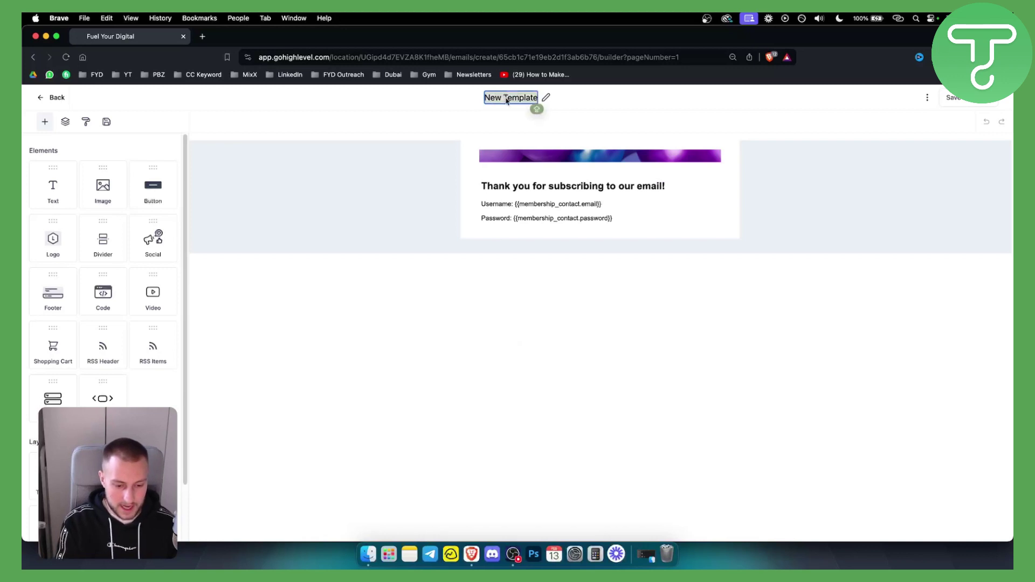
{"action": "type", "text": "Default S"}
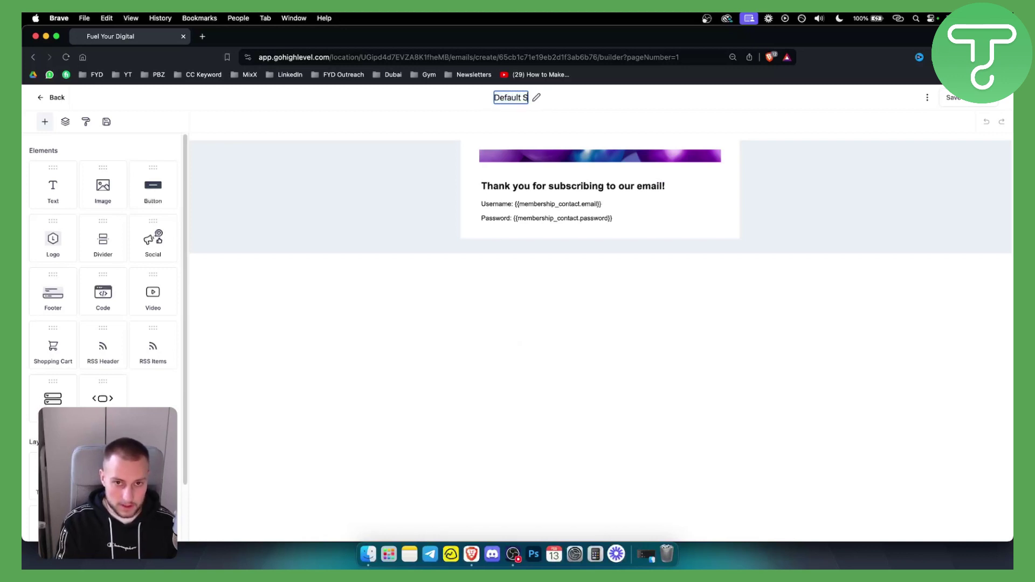
{"action": "type", "text": "ign Up tE"}
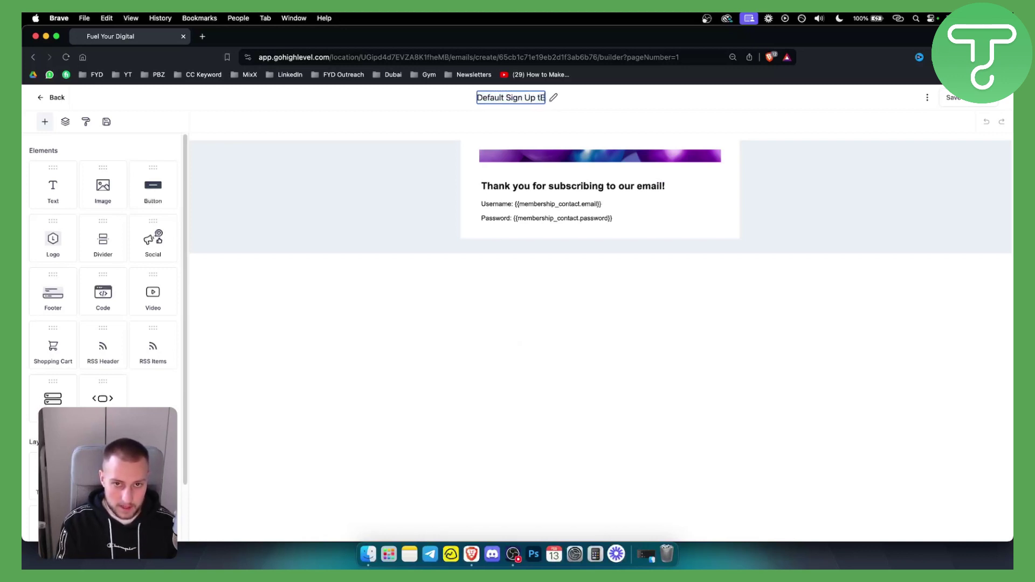
{"action": "key", "text": "BackSpace"}
{"action": "key", "text": "BackSpace"}
{"action": "type", "text": "Template chA"}
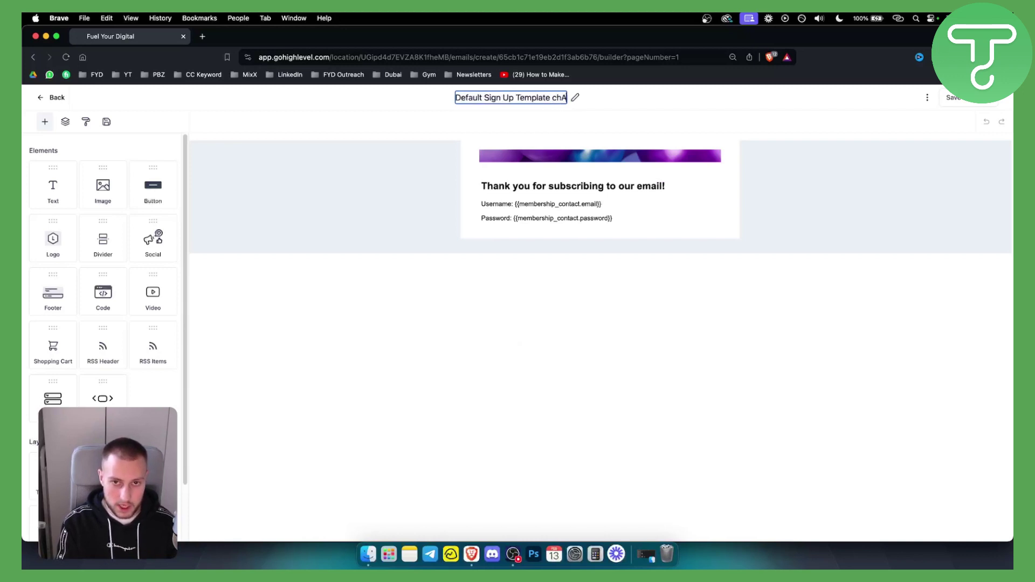
{"action": "key", "text": "BackSpace"}
{"action": "key", "text": "BackSpace"}
{"action": "key", "text": "BackSpace"}
{"action": "type", "text": "Changed"}
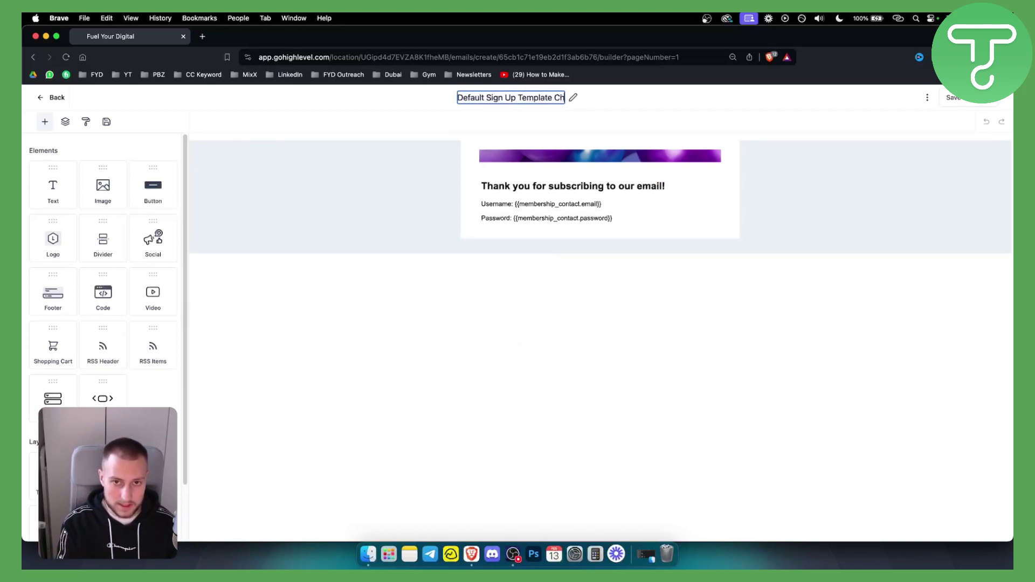
{"action": "key", "text": "Return"}
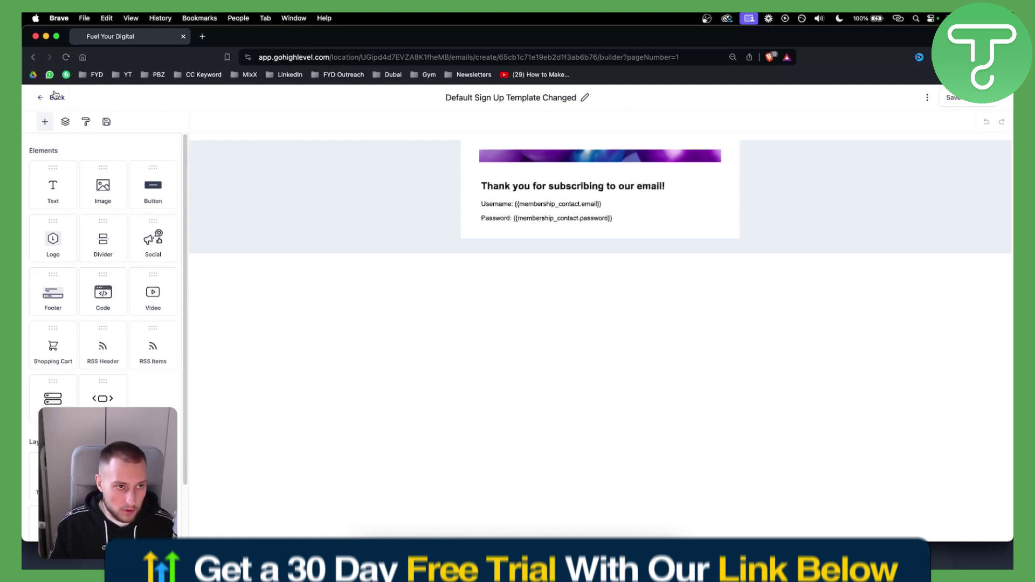
{"action": "left_click", "coordinate": [69, 99]}
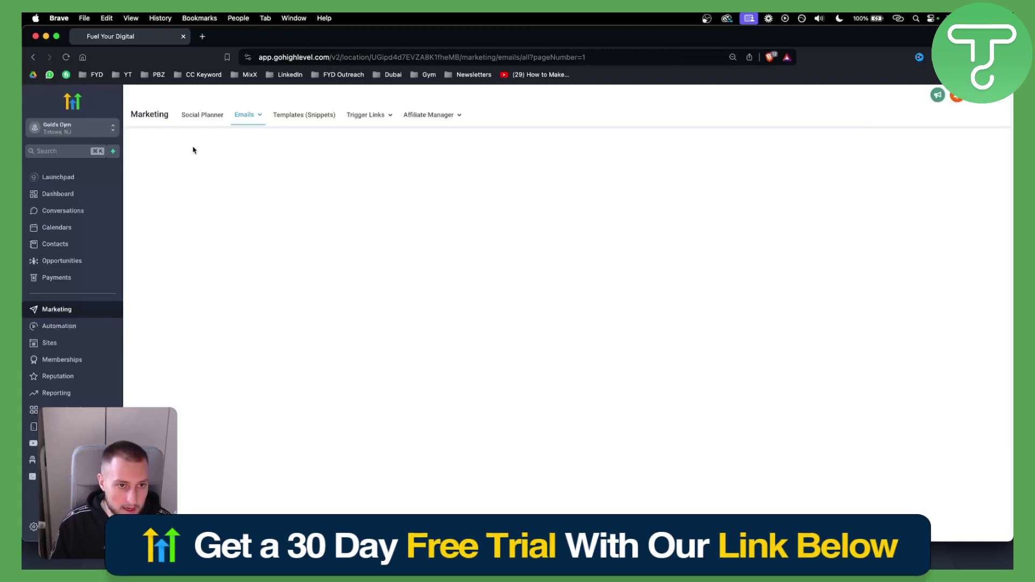
Step: Navigate to Memberships > Courses > Settings and open the Email Settings card
{"action": "left_click", "coordinate": [65, 327]}
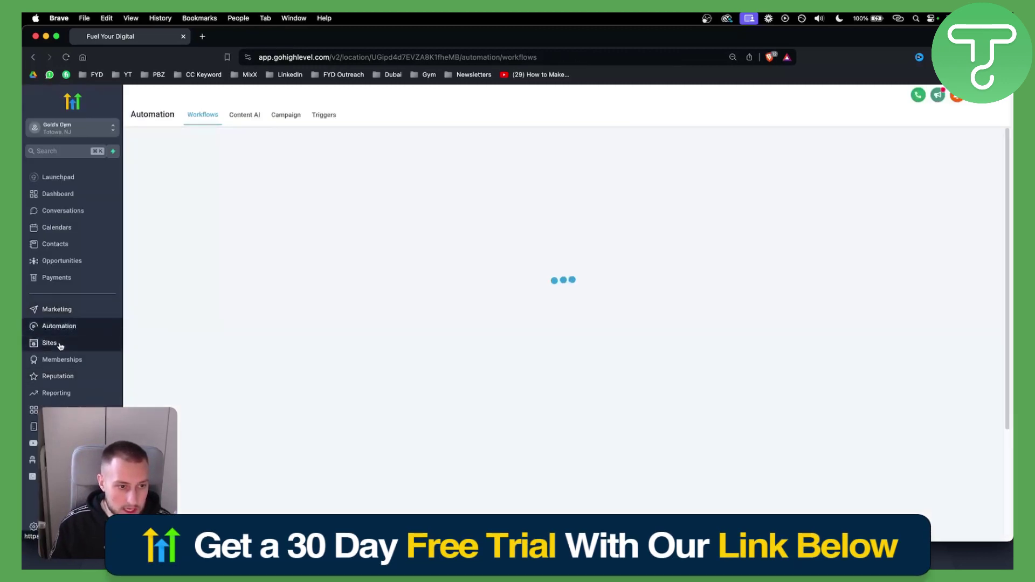
{"action": "left_click", "coordinate": [60, 344]}
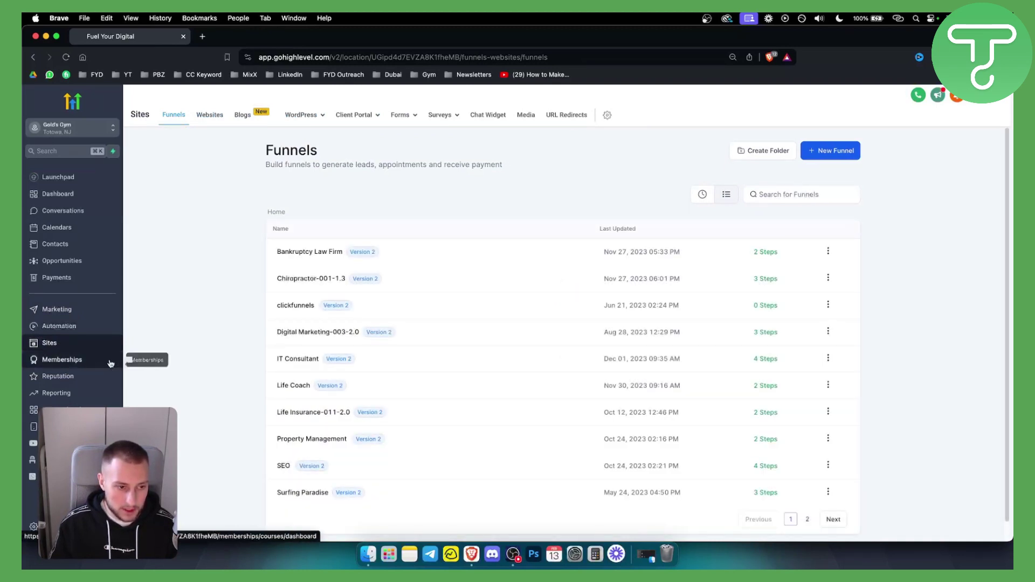
{"action": "left_click", "coordinate": [81, 360]}
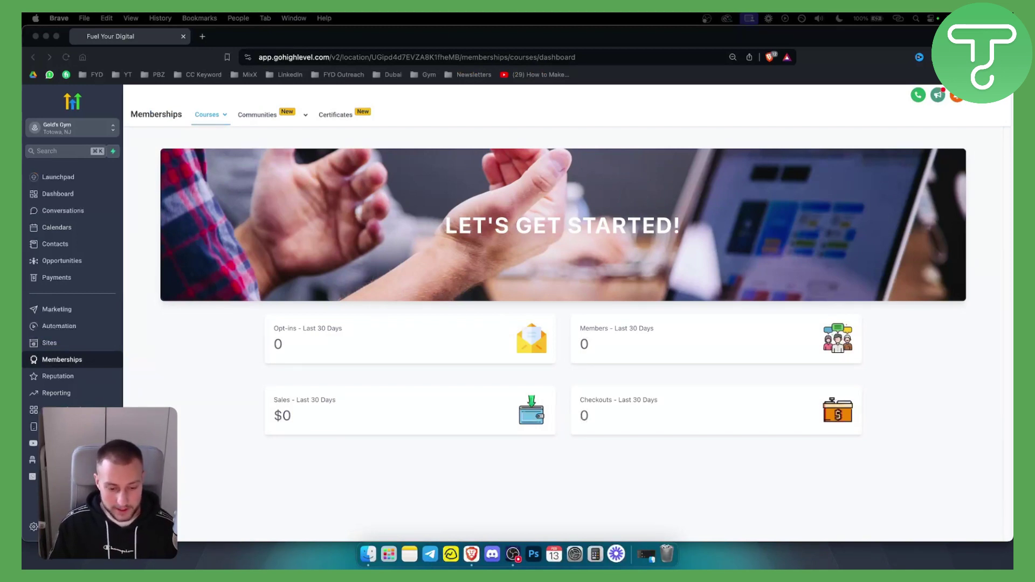
{"action": "left_click", "coordinate": [49, 343]}
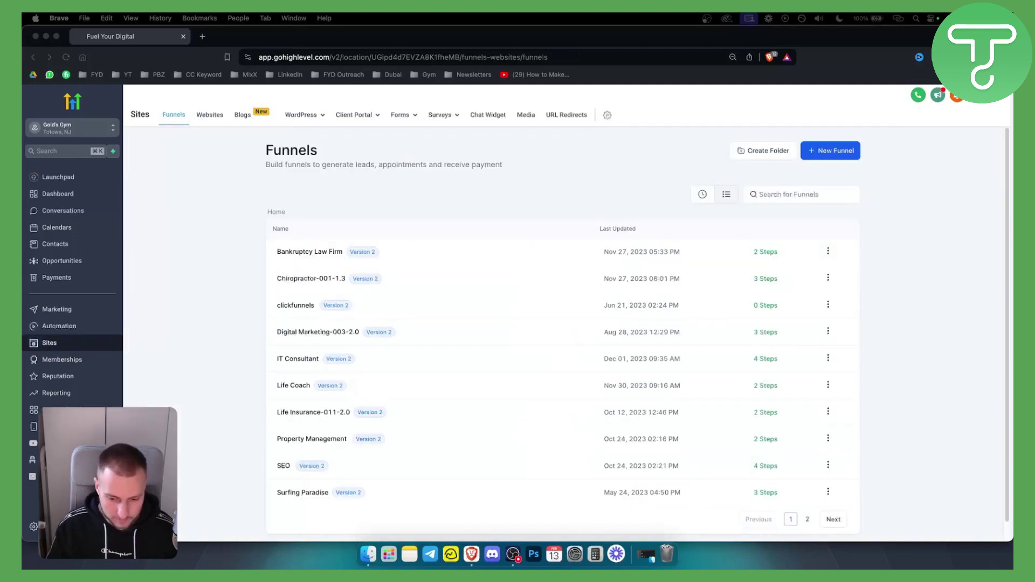
{"action": "left_click", "coordinate": [59, 345]}
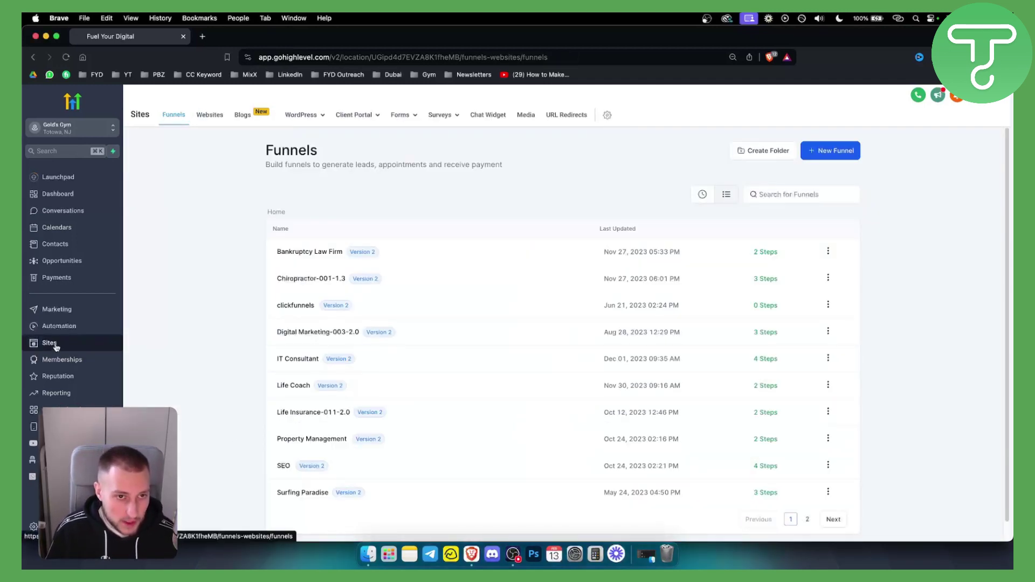
{"action": "left_click", "coordinate": [61, 368]}
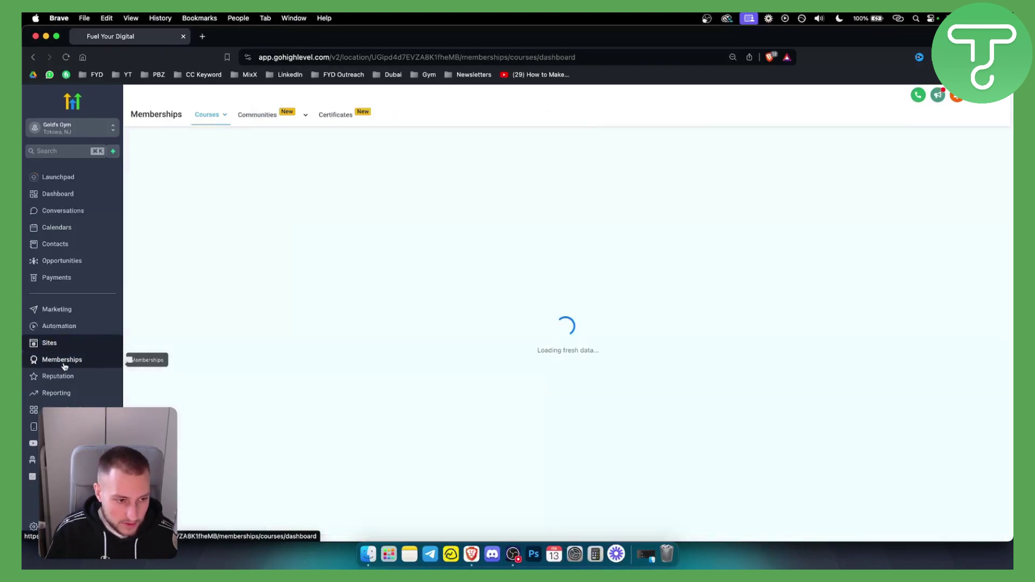
{"action": "mouse_move", "coordinate": [213, 124]}
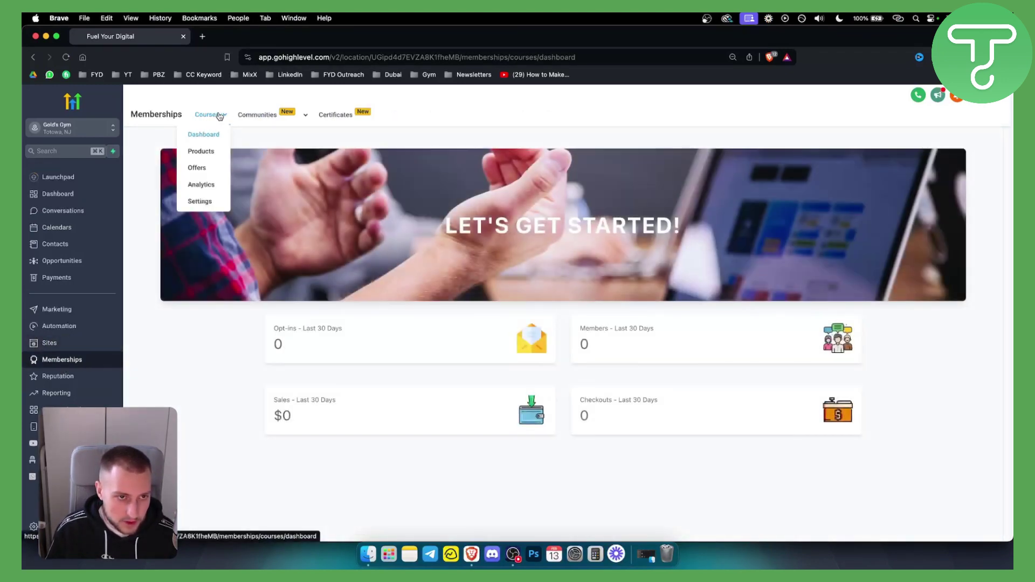
{"action": "left_click", "coordinate": [206, 204]}
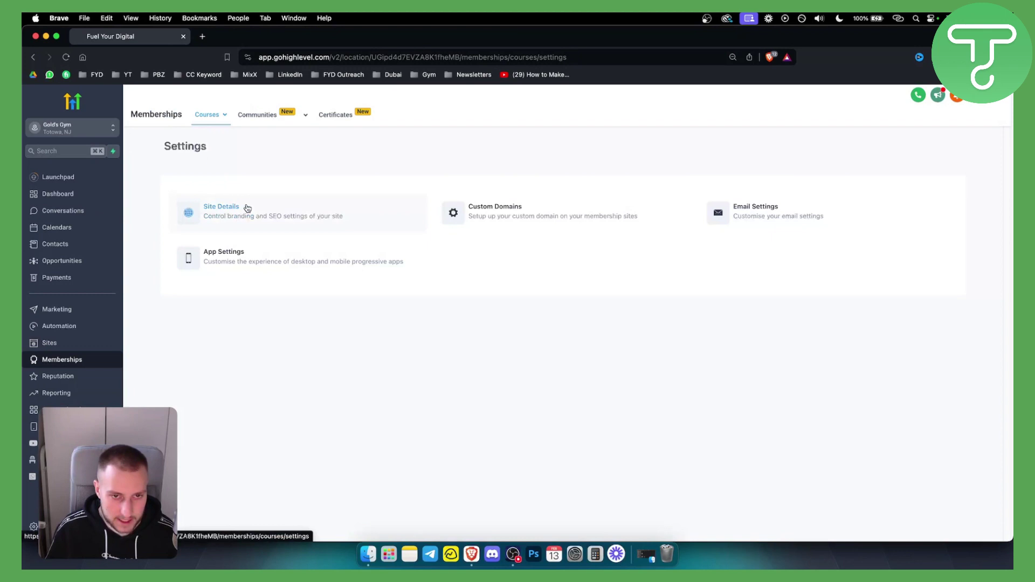
{"action": "left_click", "coordinate": [793, 212]}
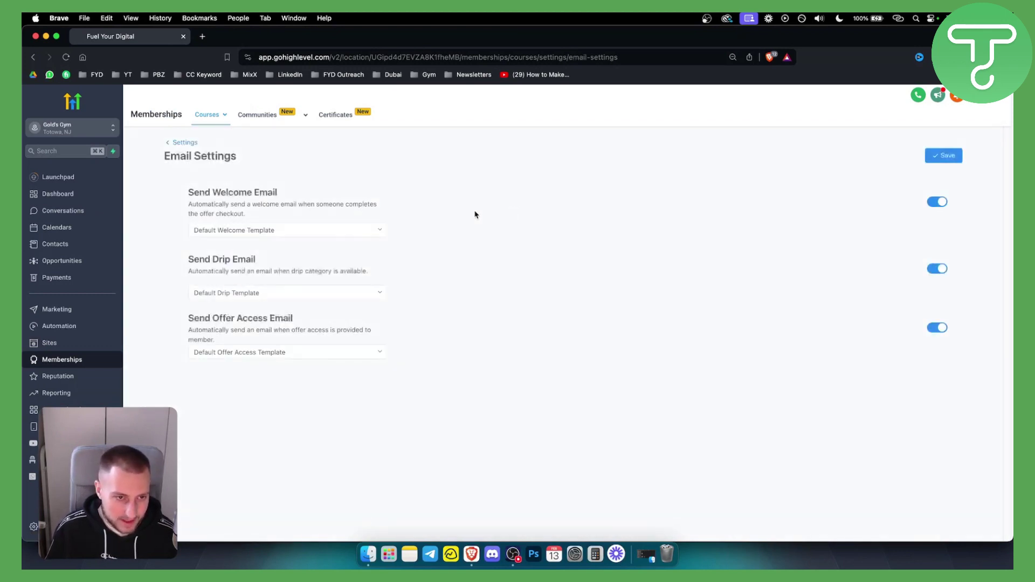
Step: Choose New Template for Send Welcome Email and save the email settings
{"action": "left_click_drag", "start_coordinate": [187, 193], "coordinate": [311, 197]}
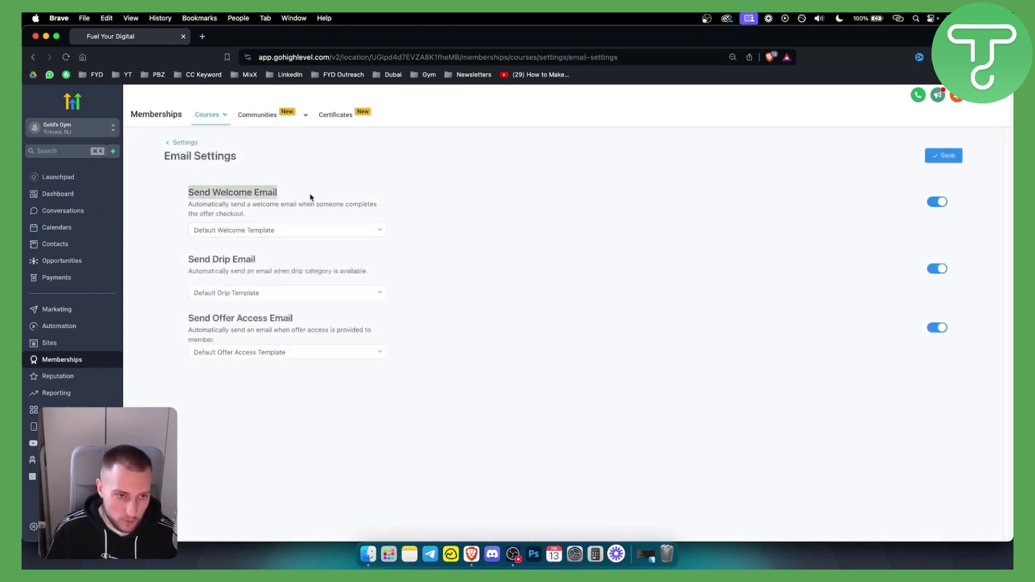
{"action": "left_click", "coordinate": [316, 235]}
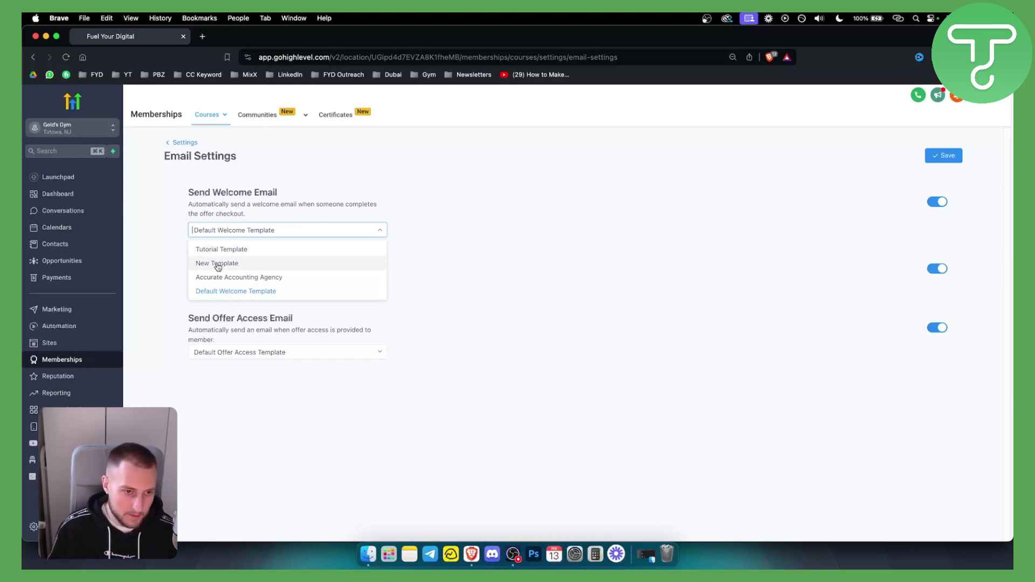
{"action": "left_click", "coordinate": [225, 265]}
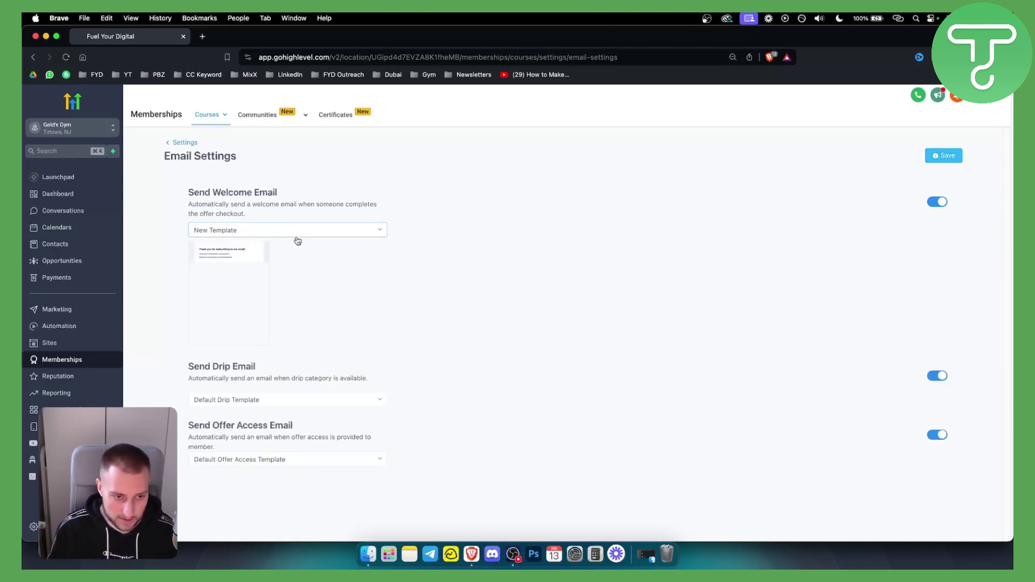
{"action": "mouse_move", "coordinate": [205, 249]}
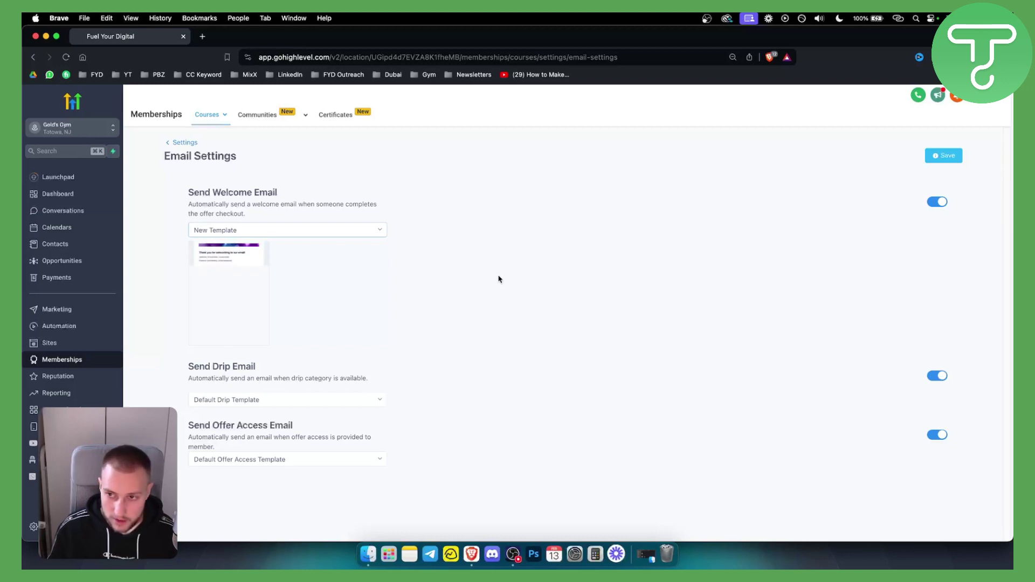
{"action": "left_click", "coordinate": [943, 157]}
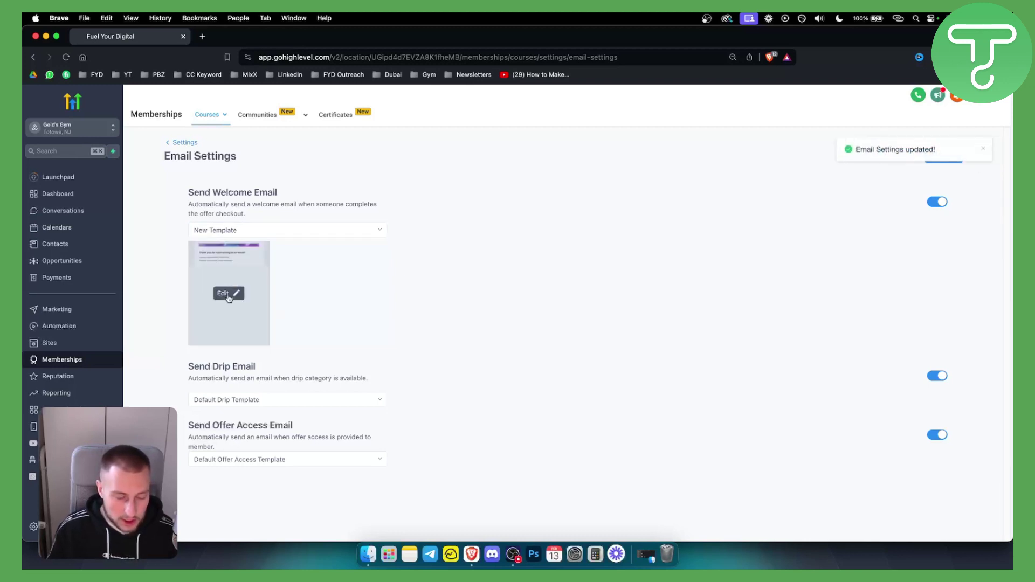
Step: Edit the welcome template and add a 'Log in' button below the password line
{"action": "left_click", "coordinate": [228, 296]}
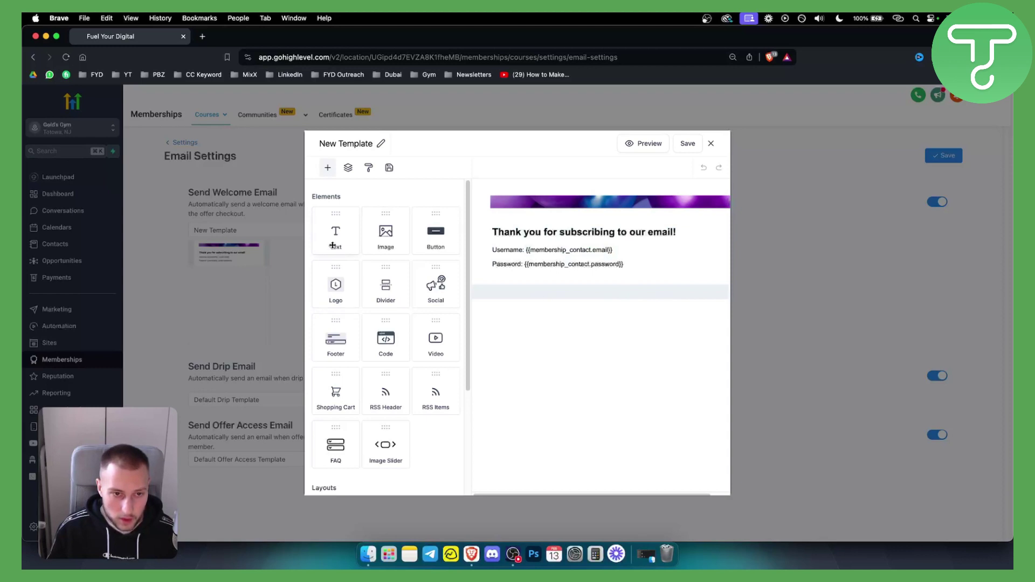
{"action": "scroll", "coordinate": [345, 307], "scroll_direction": "down", "scroll_amount": 2}
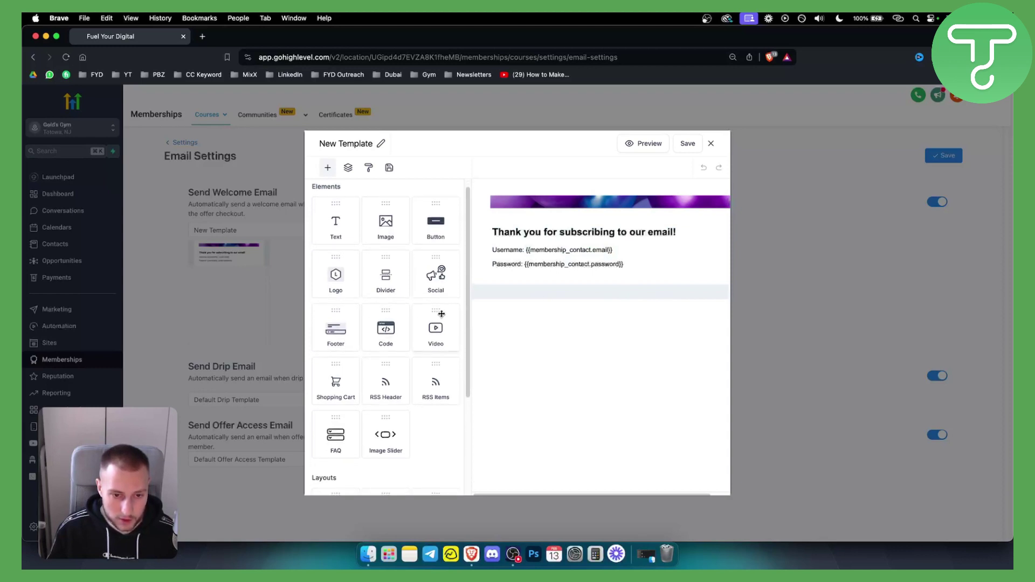
{"action": "scroll", "coordinate": [404, 363], "scroll_direction": "down", "scroll_amount": 5}
{"action": "scroll", "coordinate": [405, 363], "scroll_direction": "up", "scroll_amount": 6}
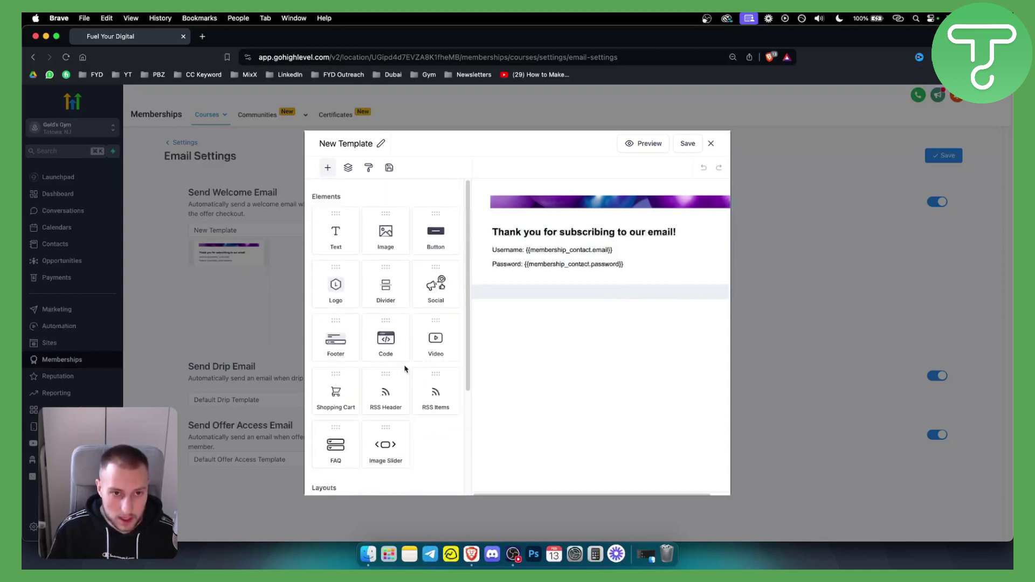
{"action": "left_click_drag", "start_coordinate": [440, 240], "coordinate": [599, 291]}
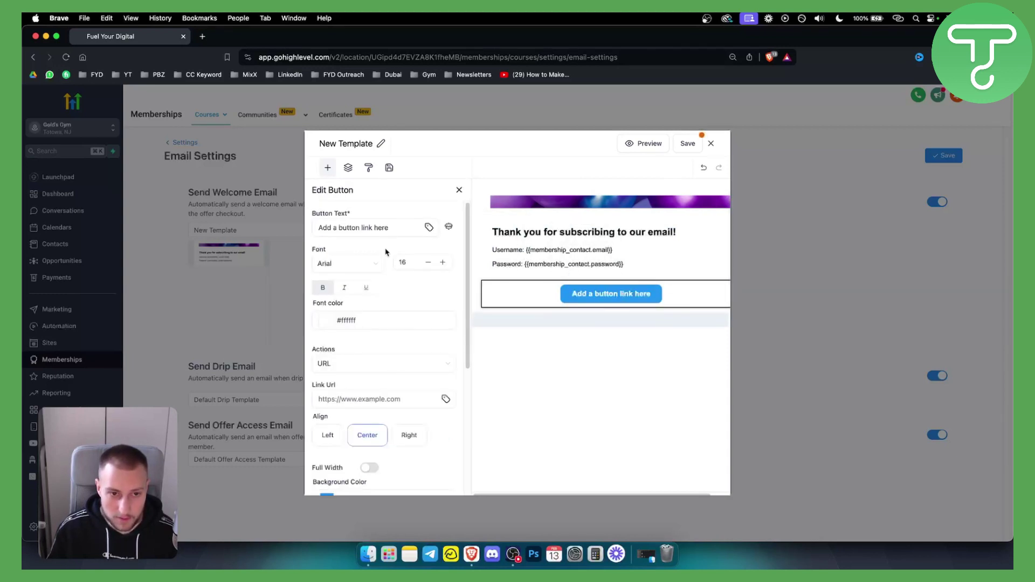
{"action": "triple_click", "coordinate": [388, 226]}
{"action": "type", "text": "Log in"}
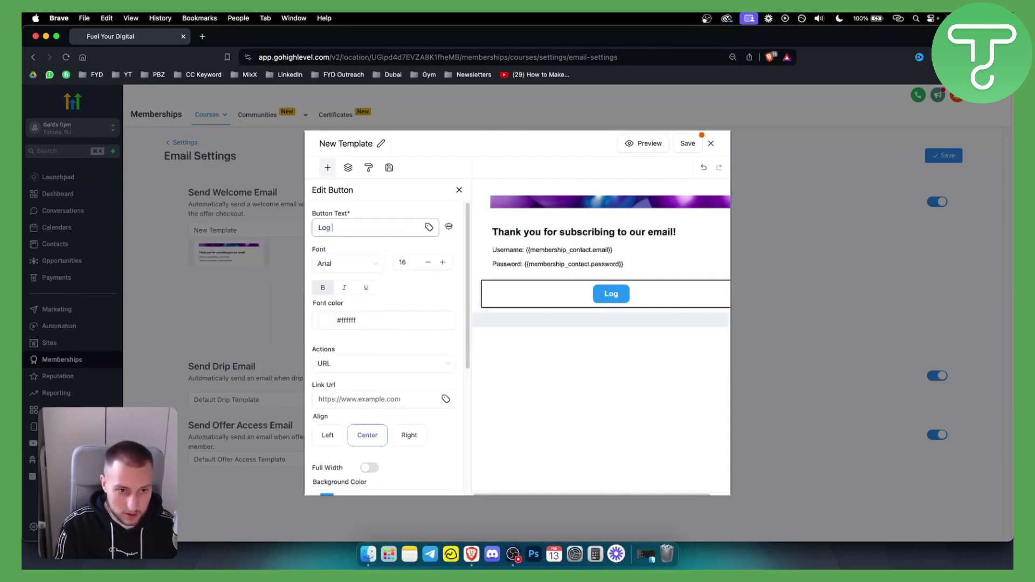
{"action": "mouse_move", "coordinate": [610, 295]}
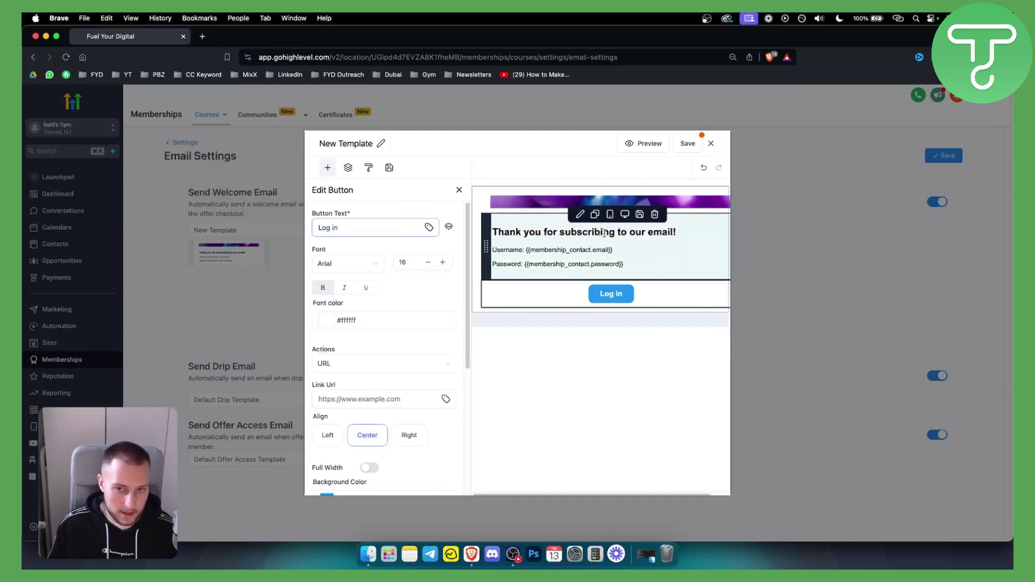
Step: Save the template with its Log in button and close the editor
{"action": "left_click", "coordinate": [688, 145]}
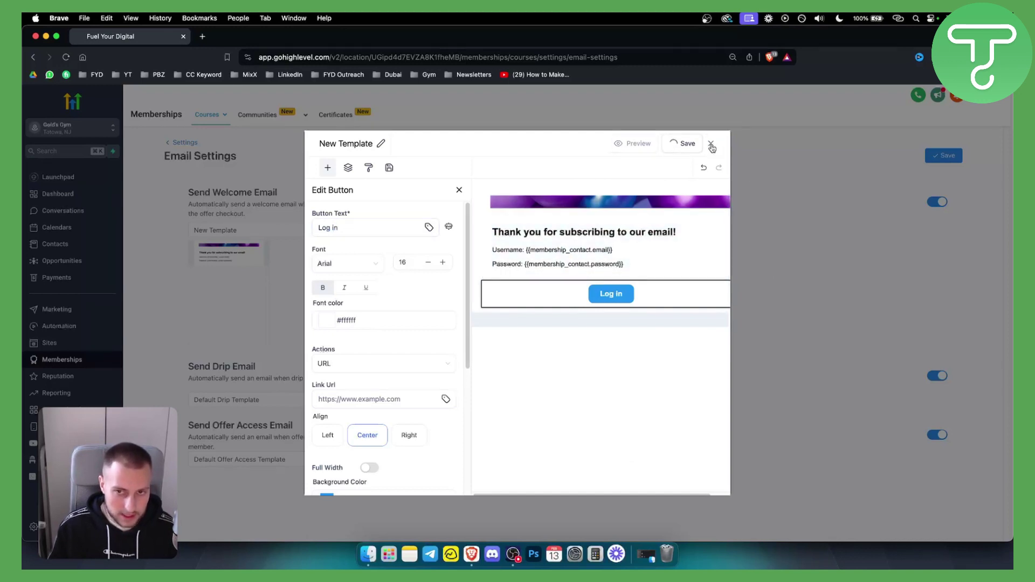
{"action": "left_click", "coordinate": [714, 145]}
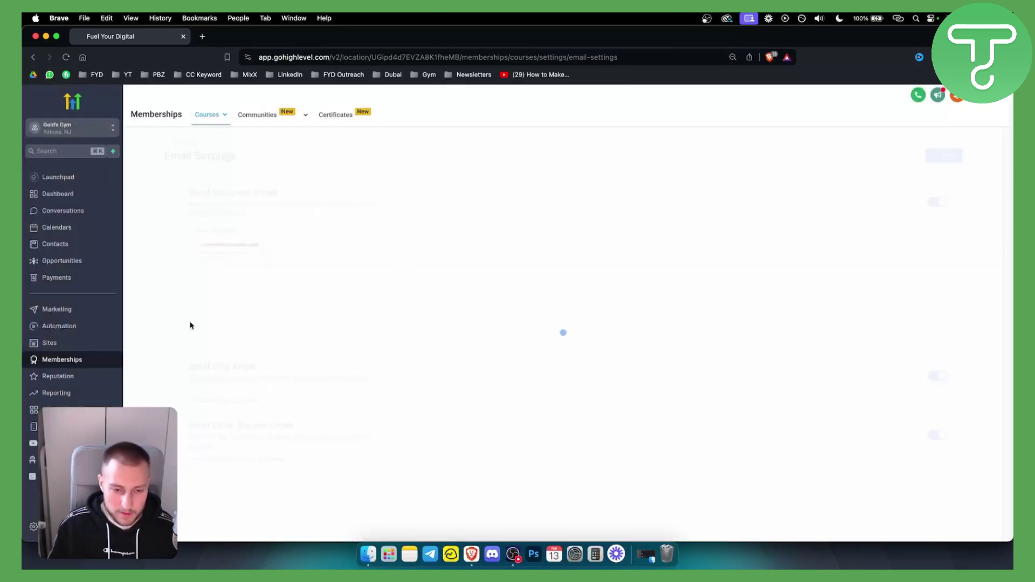